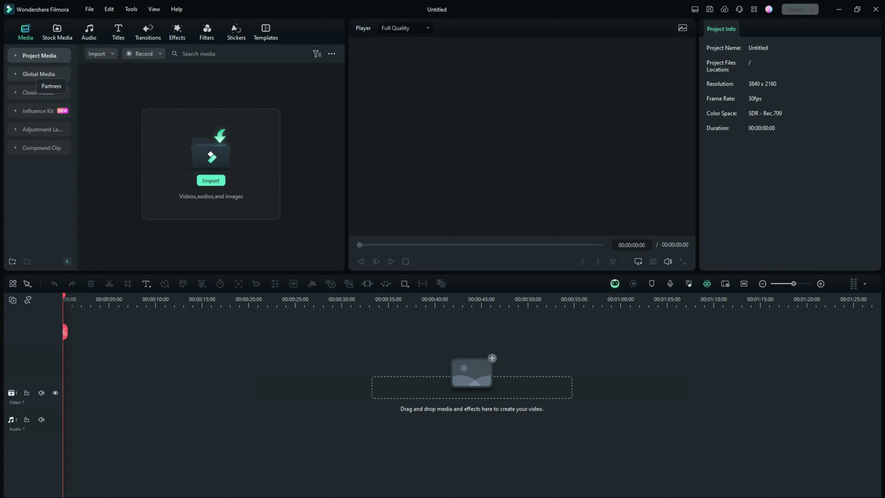
Step: Place the Black stock media clip from the library at the start of the first video track
click(57, 31)
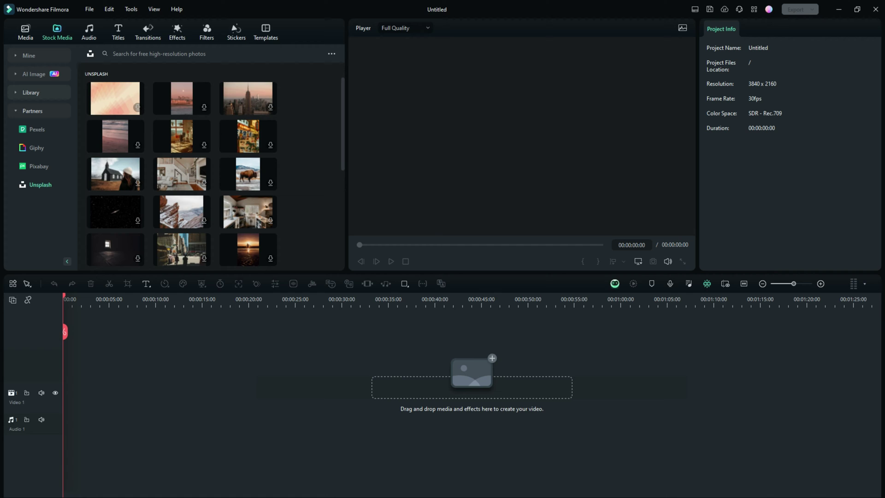
click(31, 92)
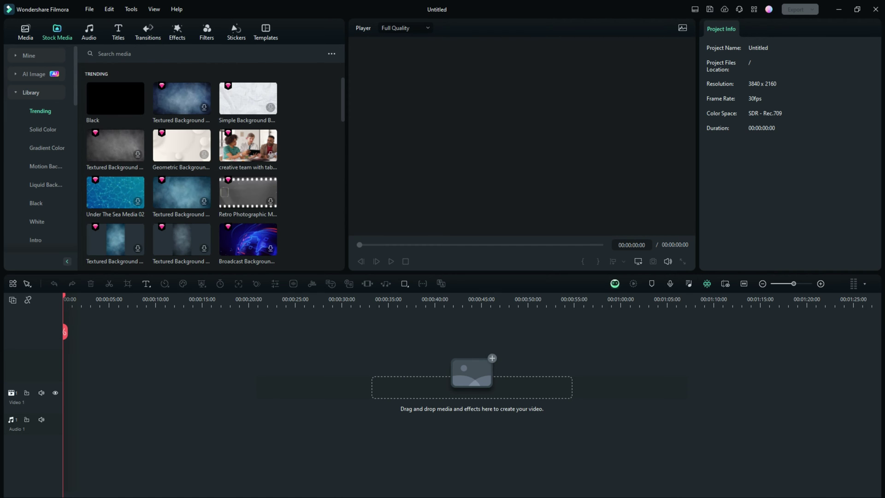
drag(116, 99, 88, 398)
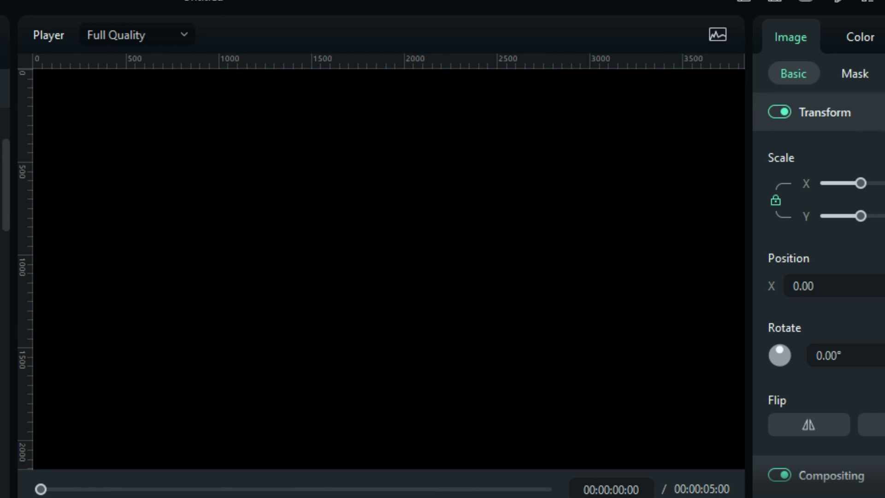
Step: Turn the ruler in the player preview off and back on
right_click(123, 311)
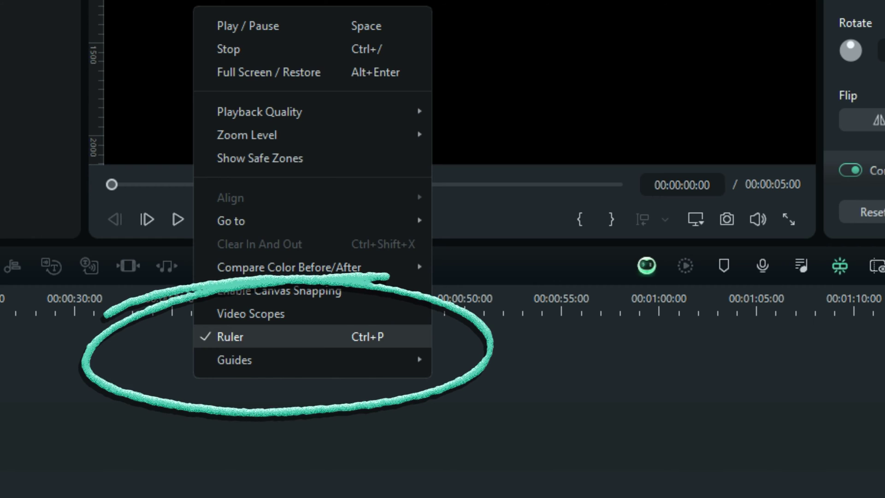
click(230, 337)
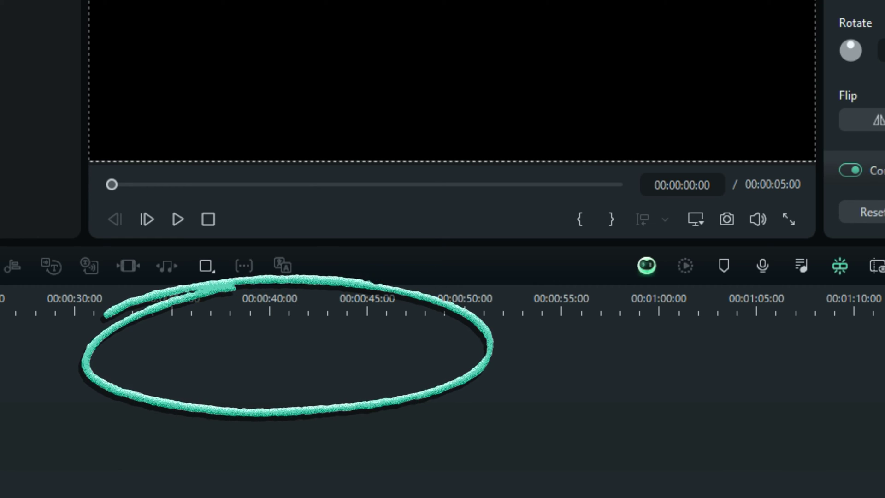
right_click(256, 65)
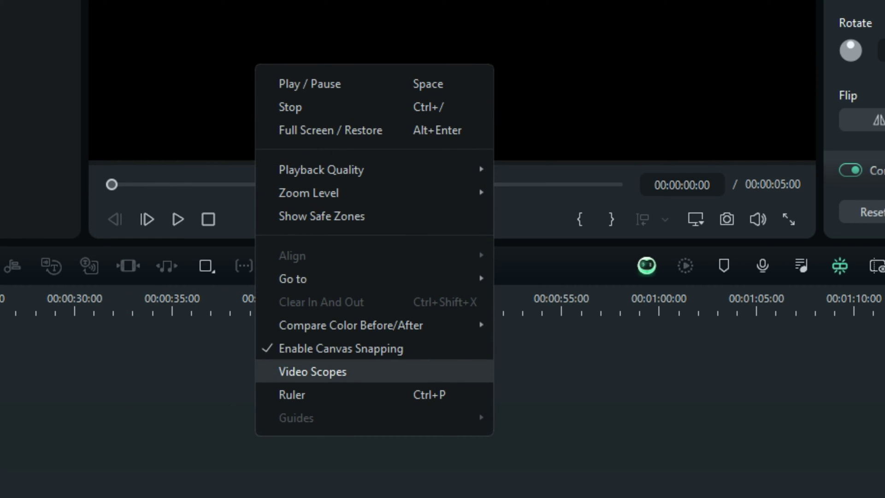
click(292, 395)
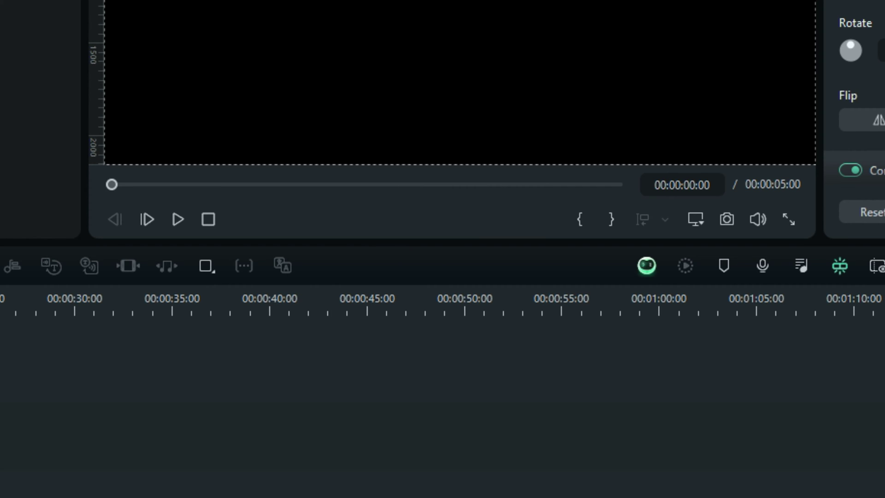
Step: Add a white vertical guide at position 0 and move it to about 500 on the horizontal ruler
right_click(278, 5)
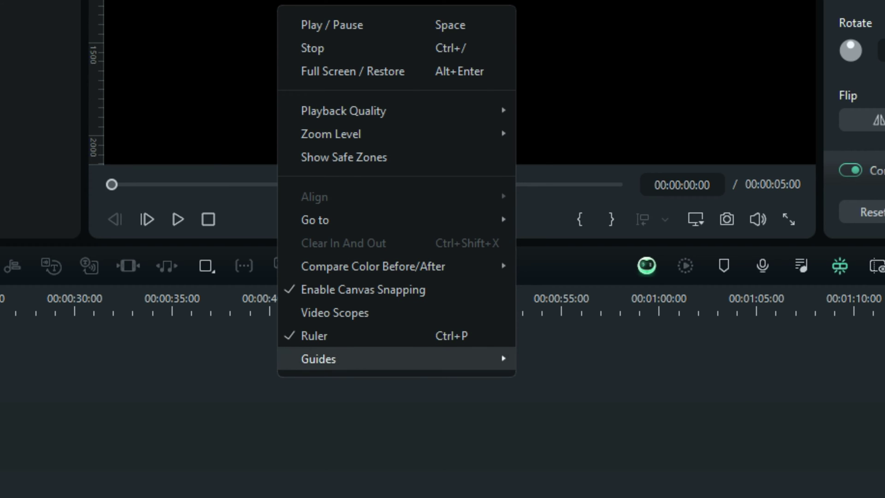
mouse_move(396, 359)
key(Right)
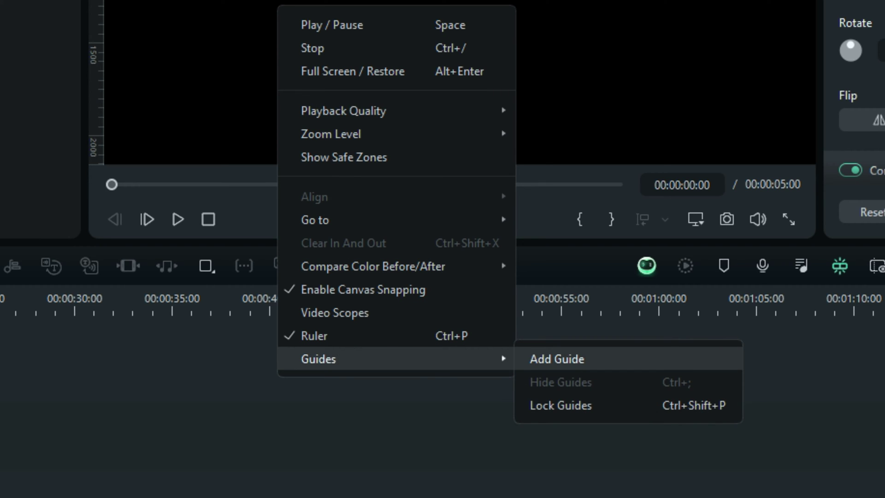
key(Down)
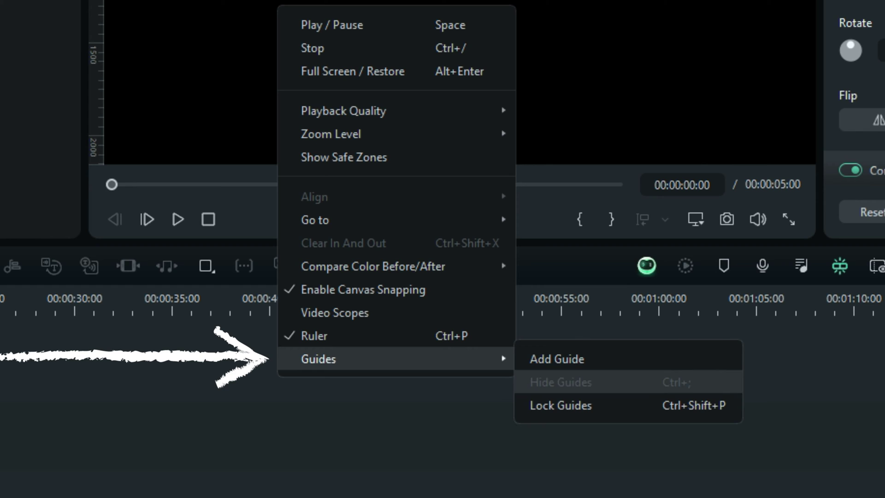
key(Down)
key(Up)
key(Up)
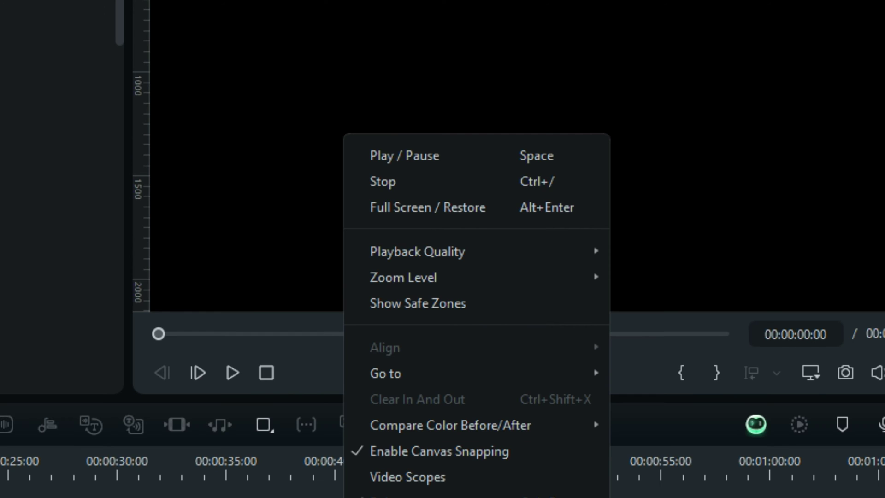
key(Return)
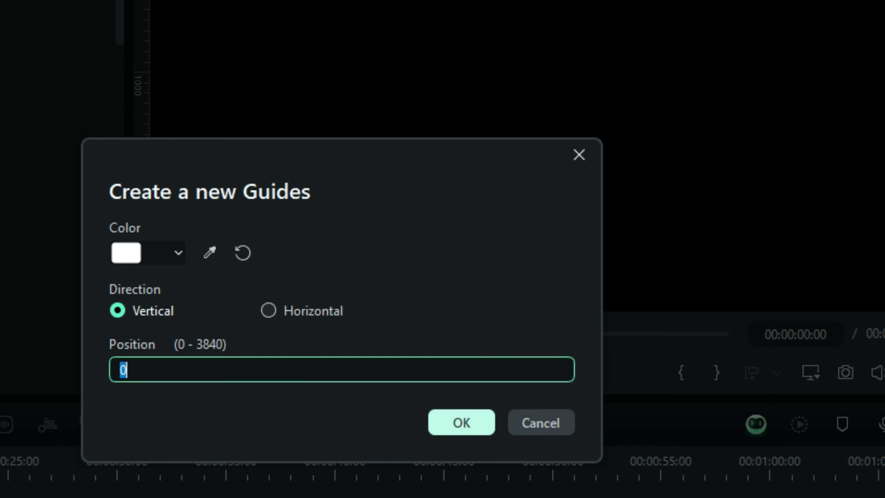
click(461, 422)
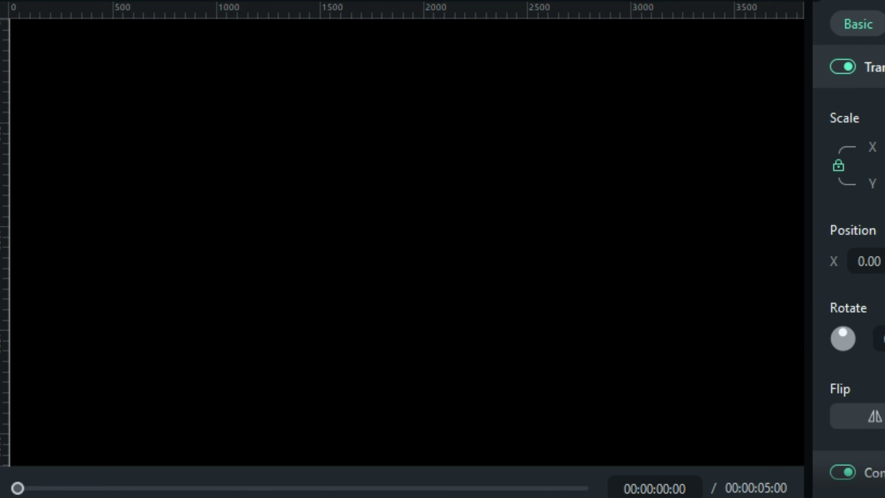
drag(5, 170, 114, 205)
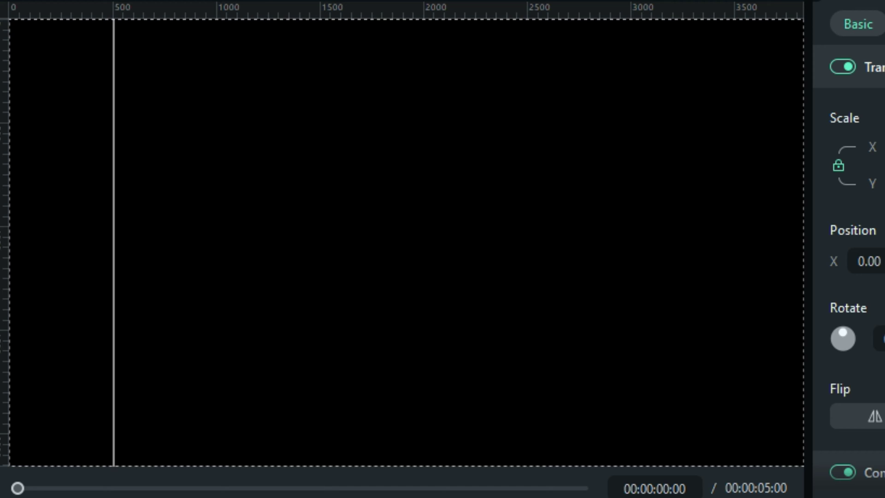
Step: Add a white horizontal guide to the preview and place it at about 1500 on the vertical ruler
right_click(409, 288)
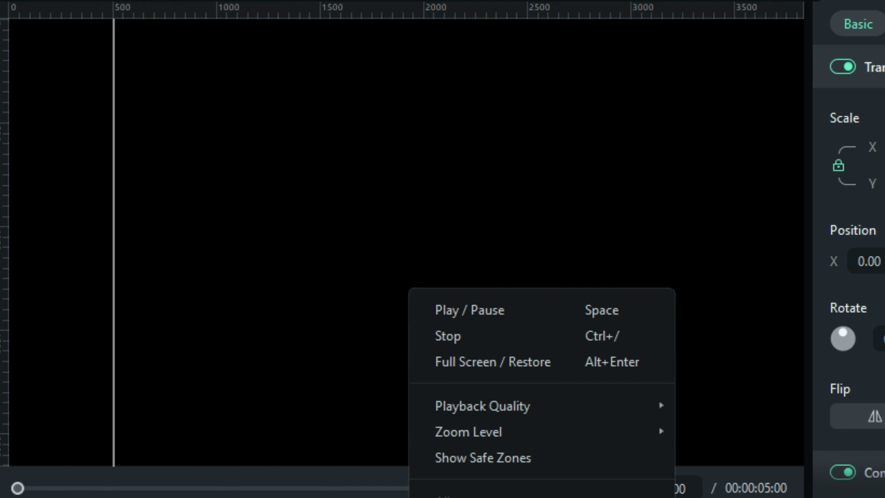
click(461, 497)
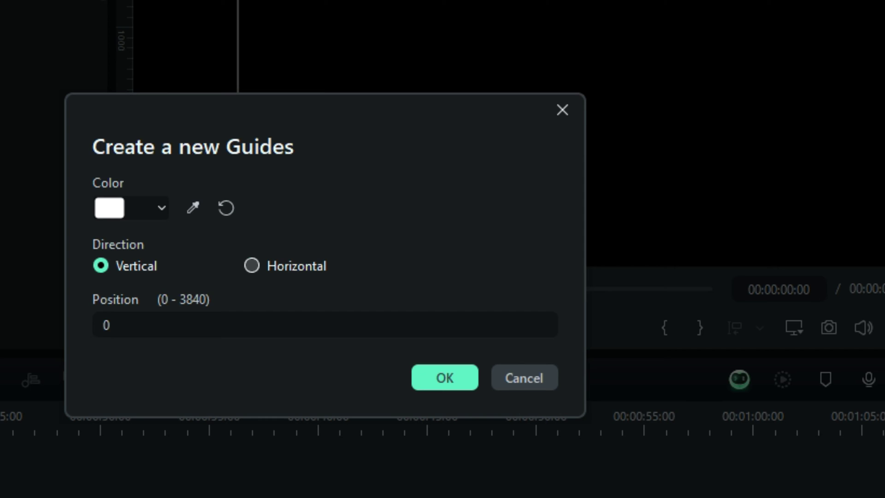
click(127, 465)
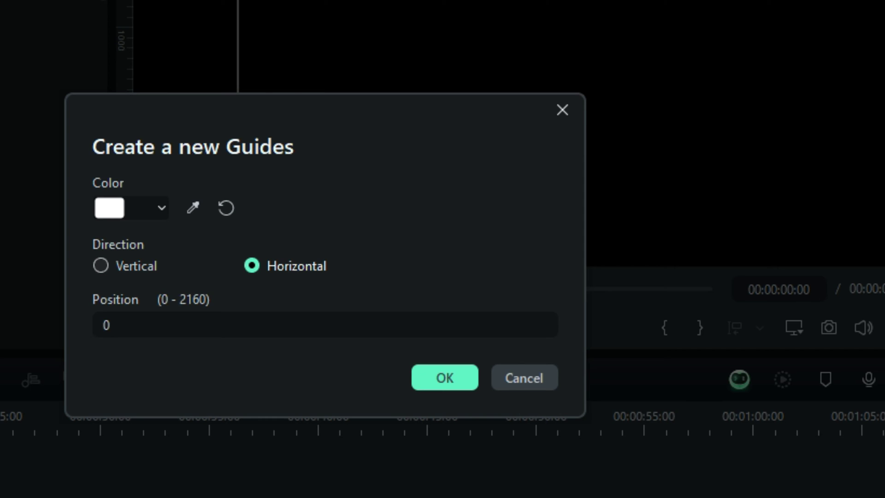
click(445, 377)
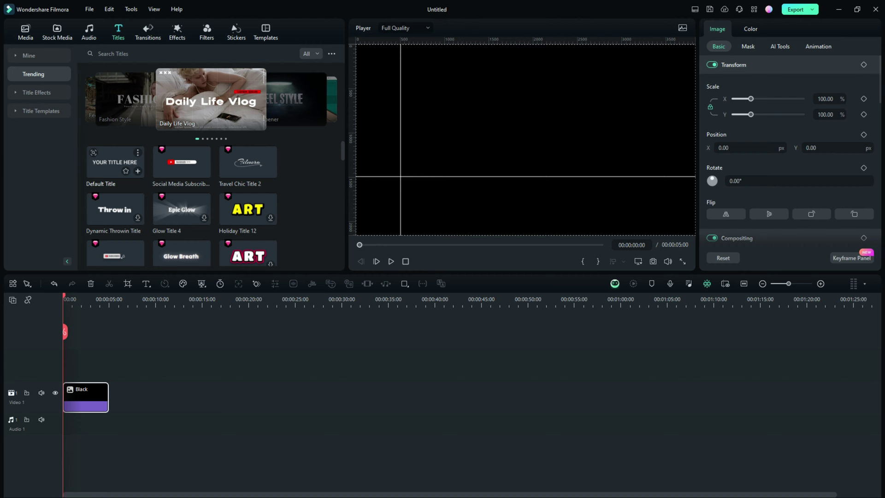
Step: Add a Default Title above the Black clip at the start of the timeline and change its text to "text 1"
drag(115, 162, 88, 374)
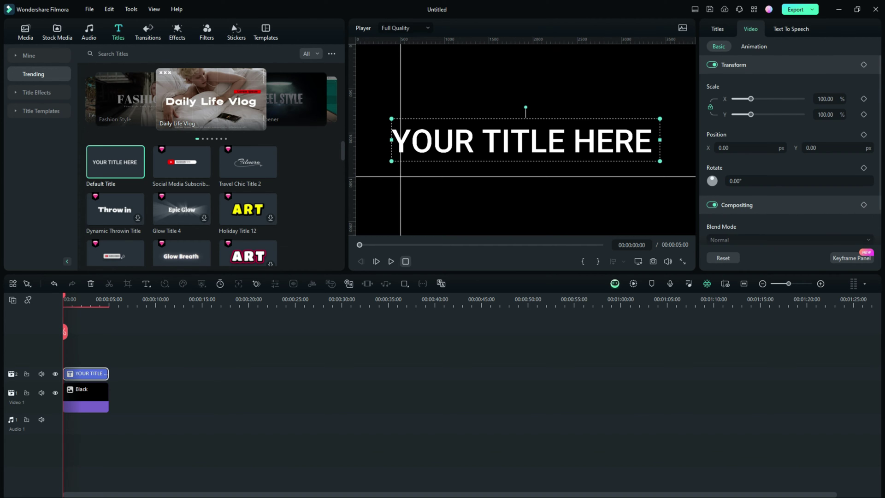
click(717, 29)
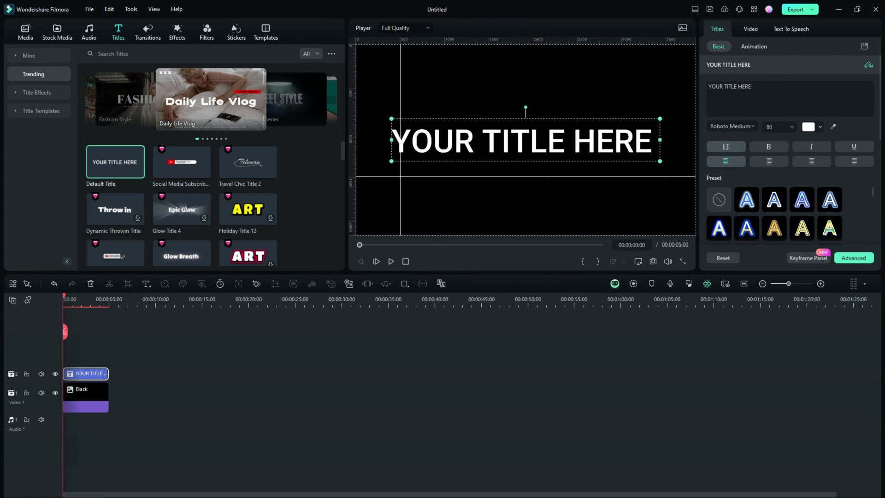
drag(751, 86, 741, 86)
click(752, 87)
key(ctrl+a)
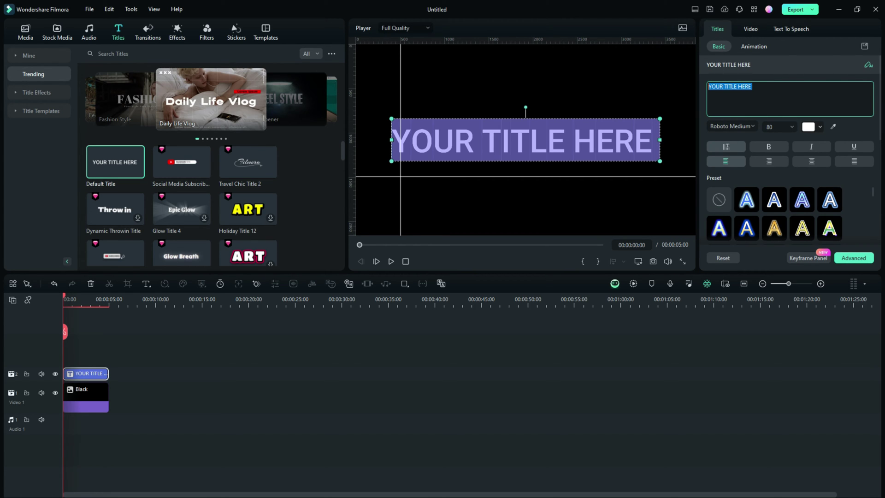
text(text)
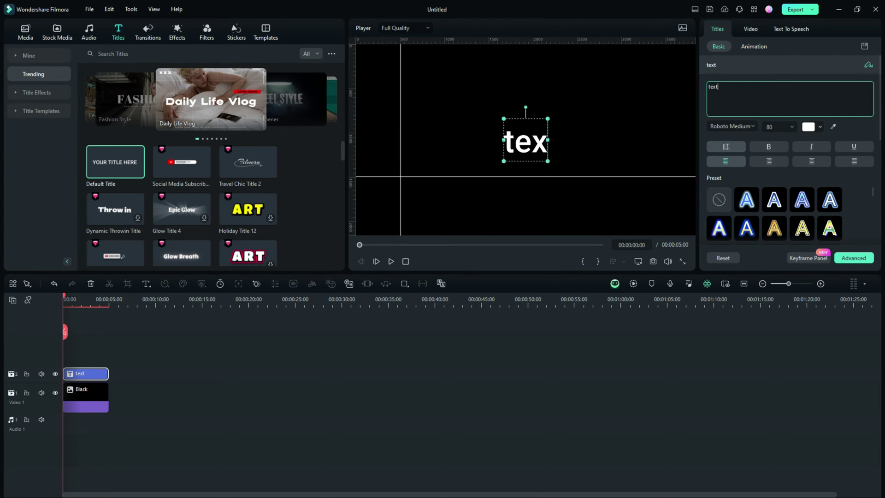
text( 1)
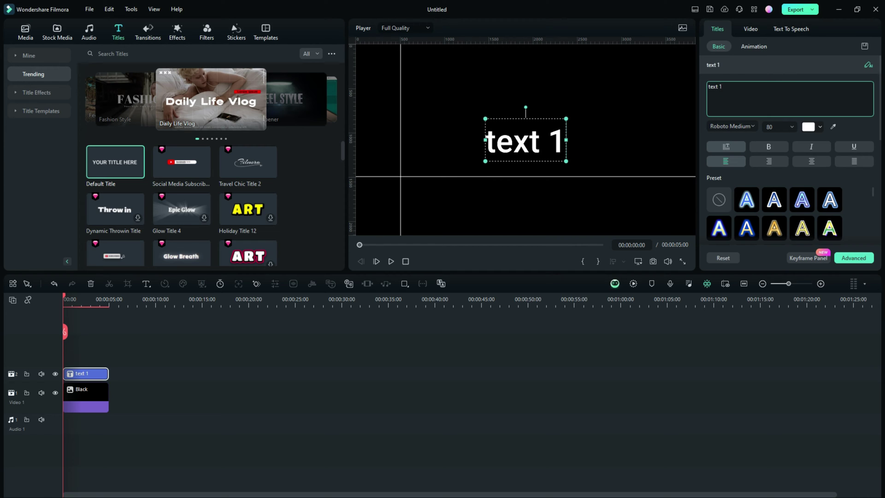
Step: Move the "text 1" title so the lower-left corner of its box sits on the intersection of the two guides
click(525, 198)
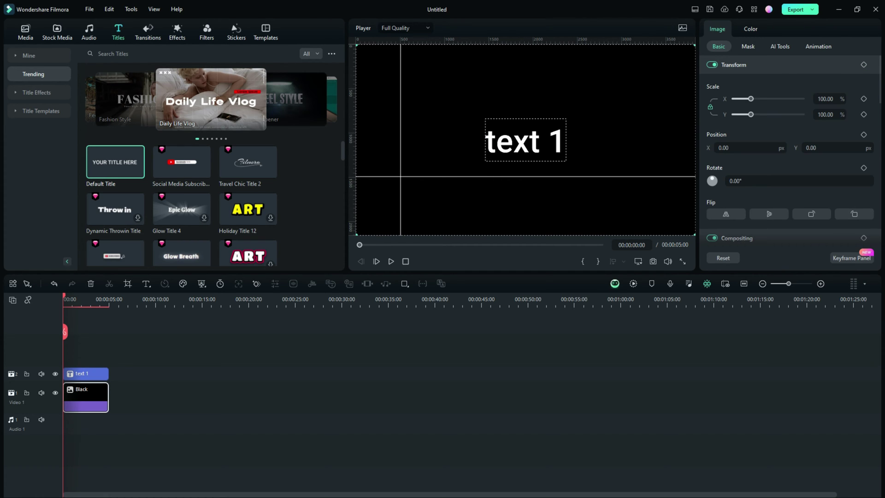
drag(526, 139, 441, 156)
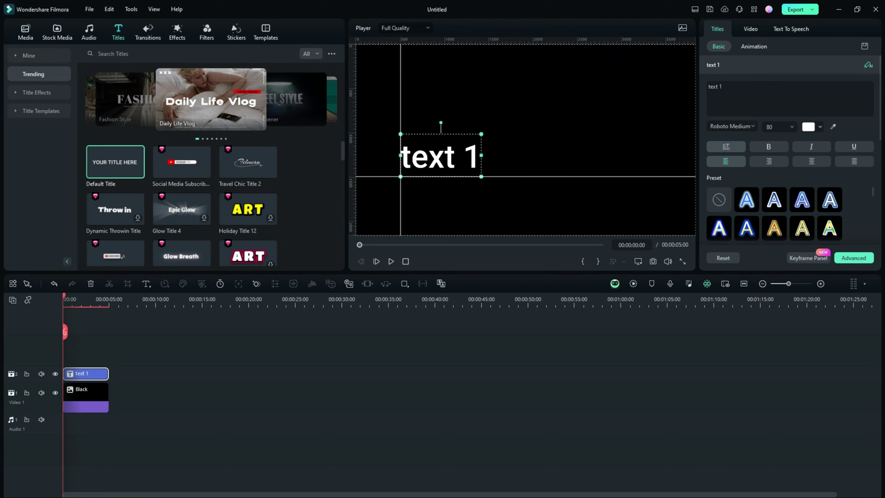
click(525, 139)
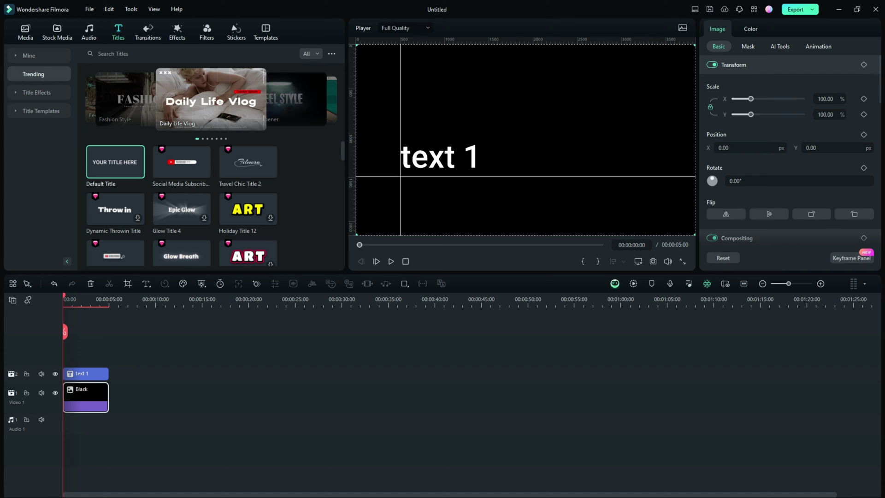
Step: Split the "text 1" title at 00:00:02:10 and delete the part after the cut
key(space)
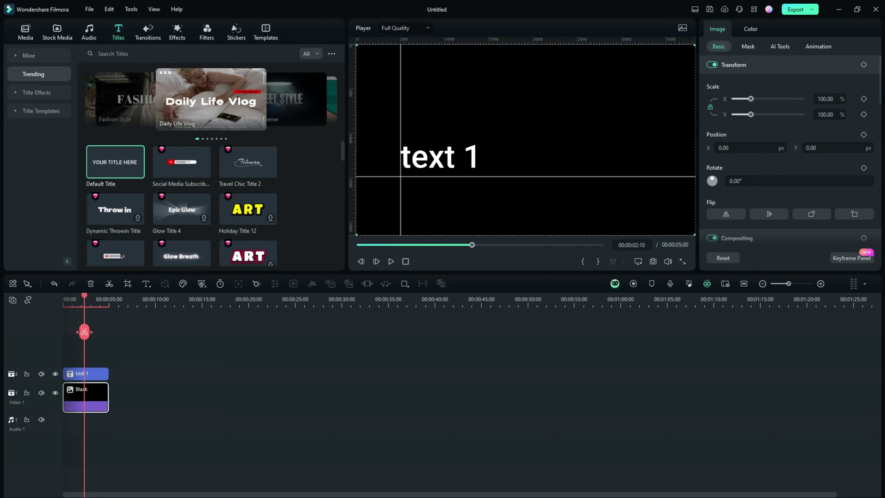
click(439, 157)
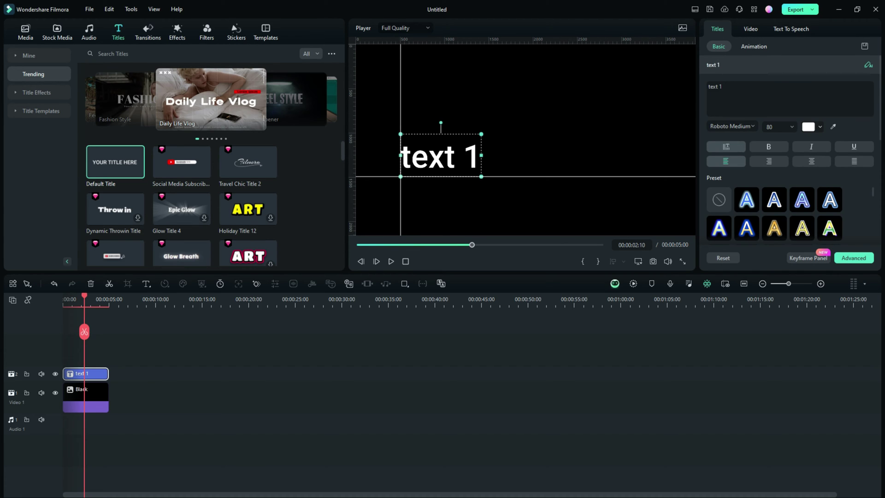
key(ctrl+b)
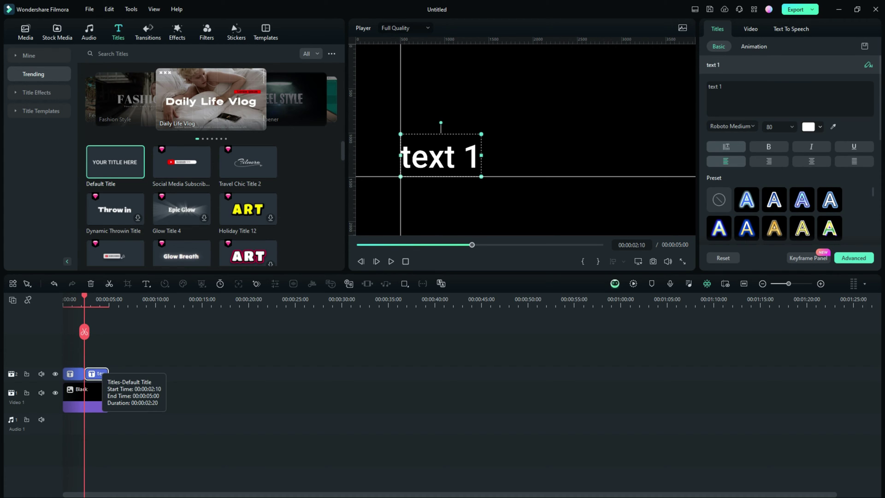
key(Delete)
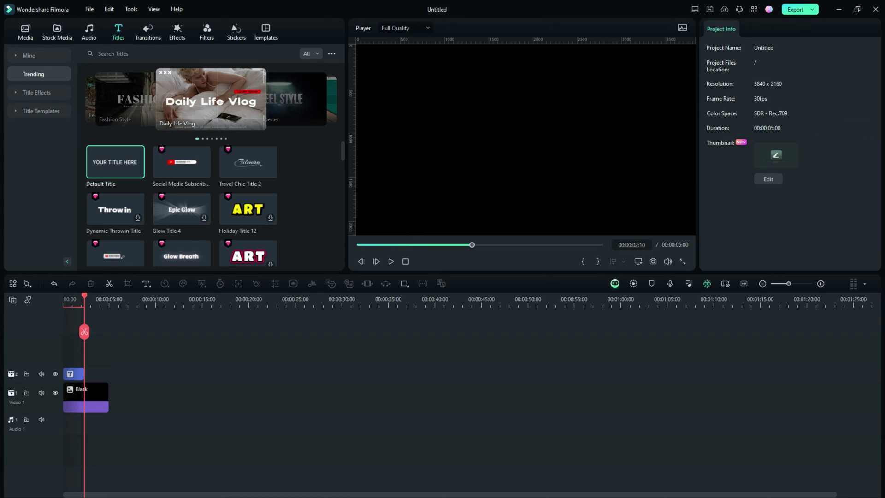
Step: Add another Default Title on a new third video track from 00:00:02:10 and change its text to "text 2"
drag(122, 166, 107, 359)
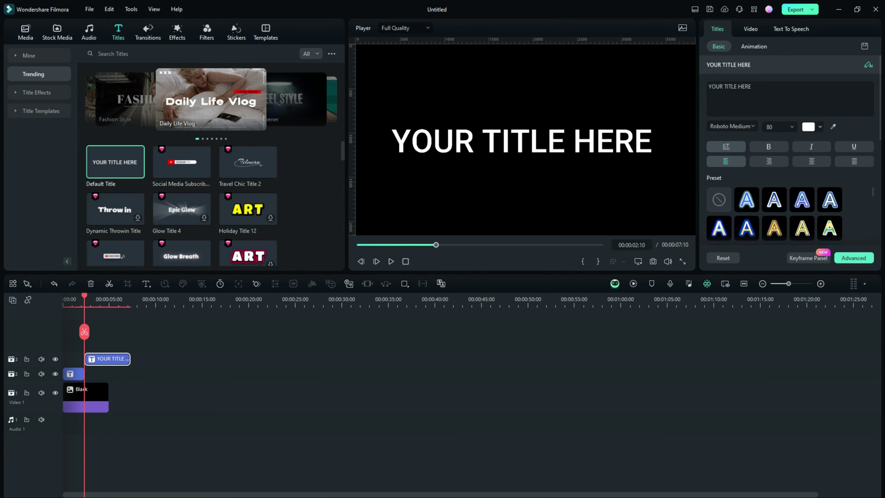
drag(752, 86, 708, 86)
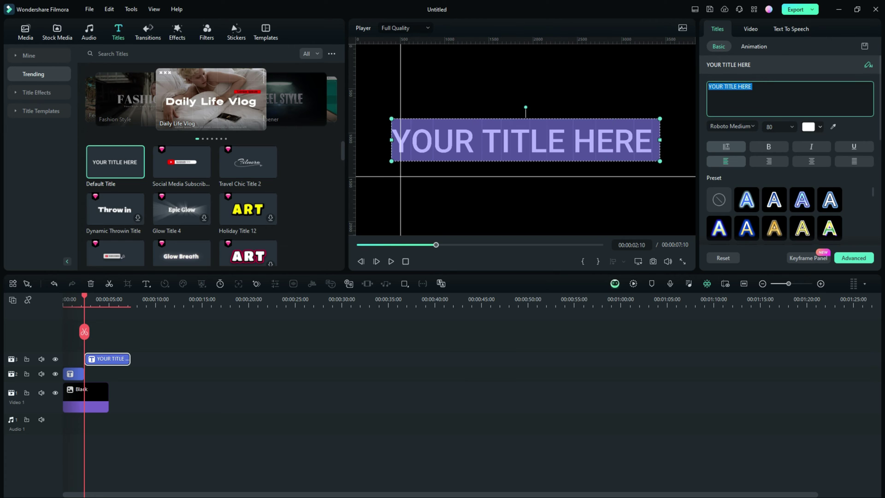
text(text 2)
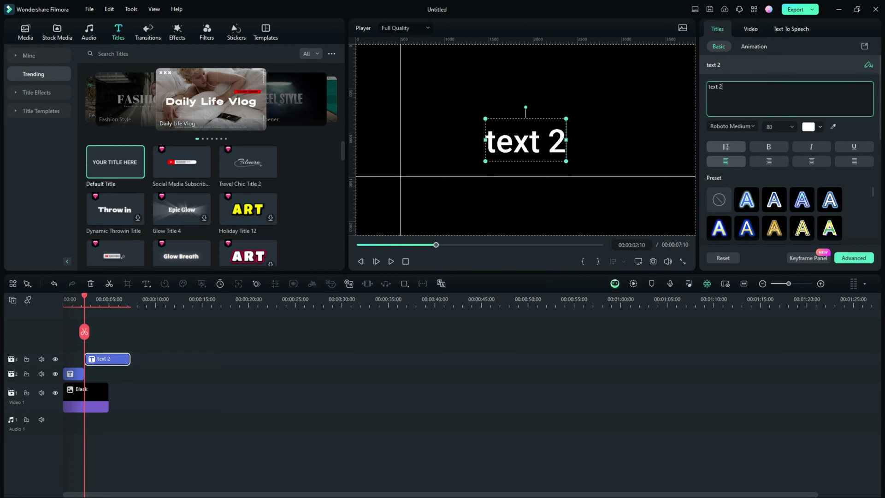
Step: Align the lower-left corner of the "text 2" title's box with the intersection of the guides
click(526, 198)
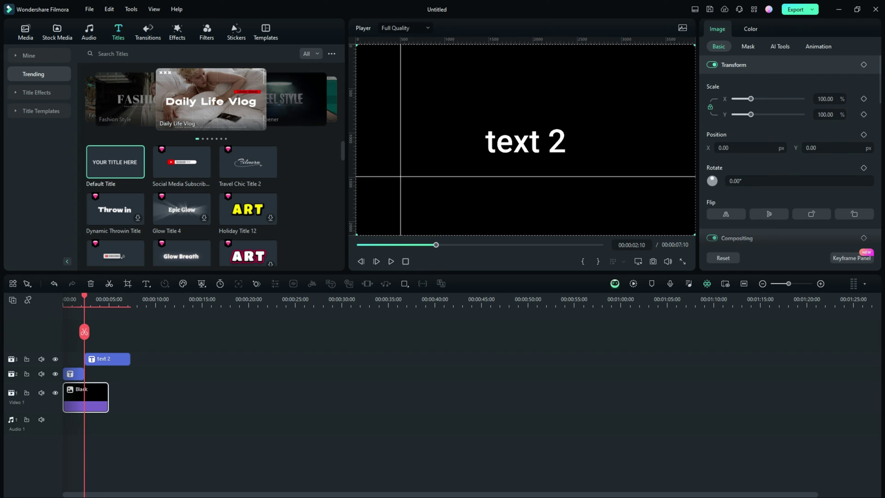
drag(525, 139, 440, 157)
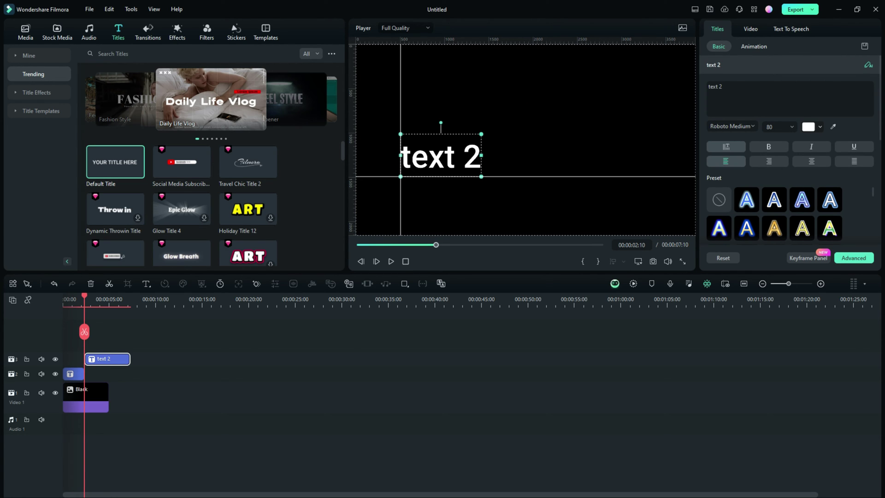
mouse_move(85, 296)
mouse_down()
mouse_move(67, 296)
mouse_move(103, 298)
mouse_move(75, 297)
mouse_move(94, 297)
mouse_up()
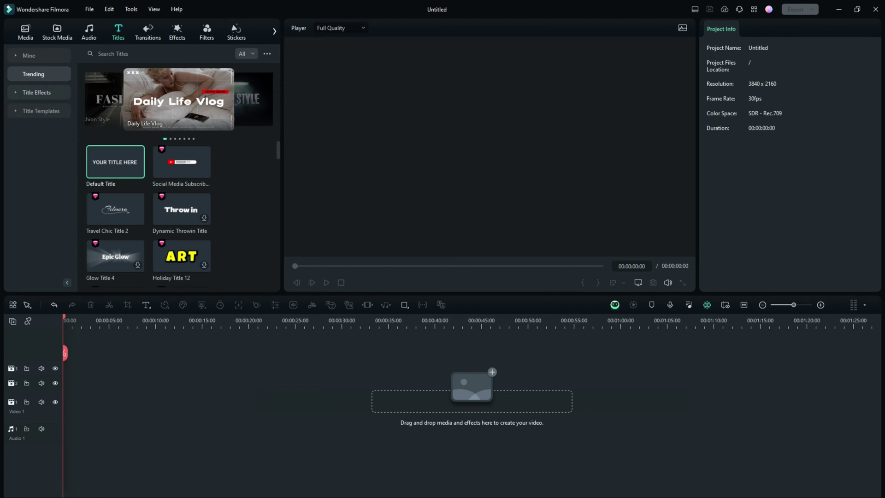
click(28, 56)
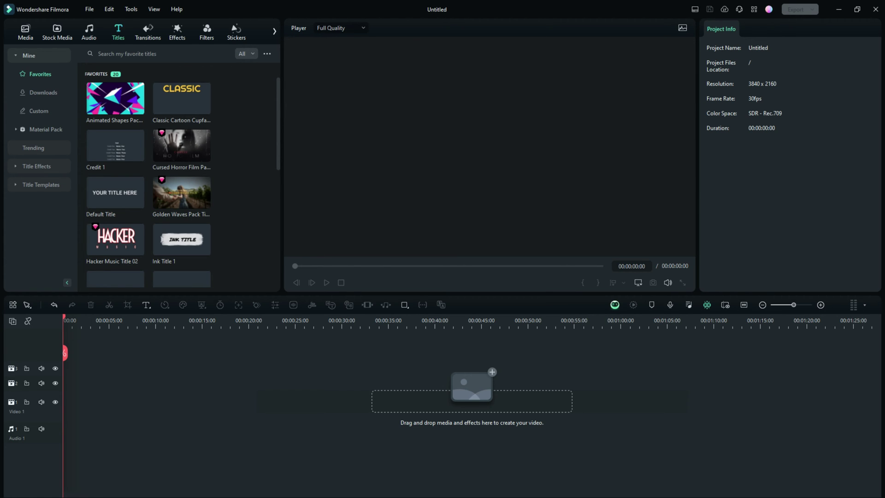
click(43, 92)
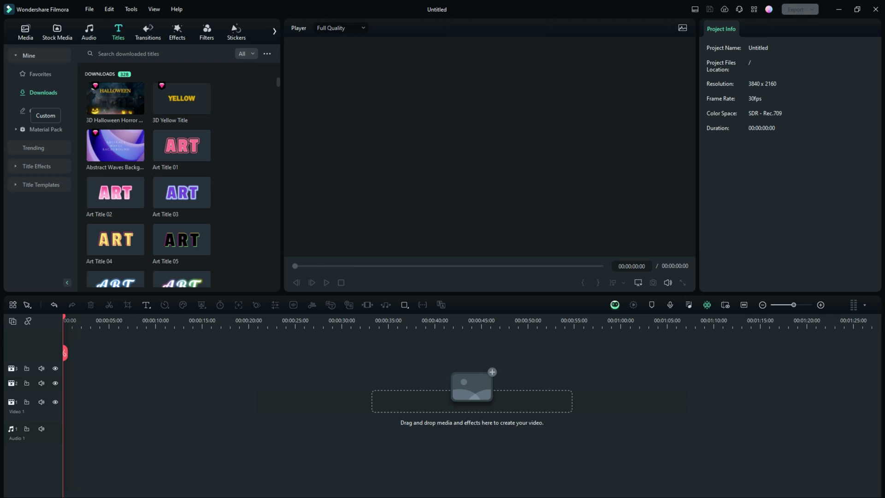
Step: Add the Unsplash photo of teal skyscrapers seen from below to the start of video track 1 and crop it to fit the frame
click(57, 32)
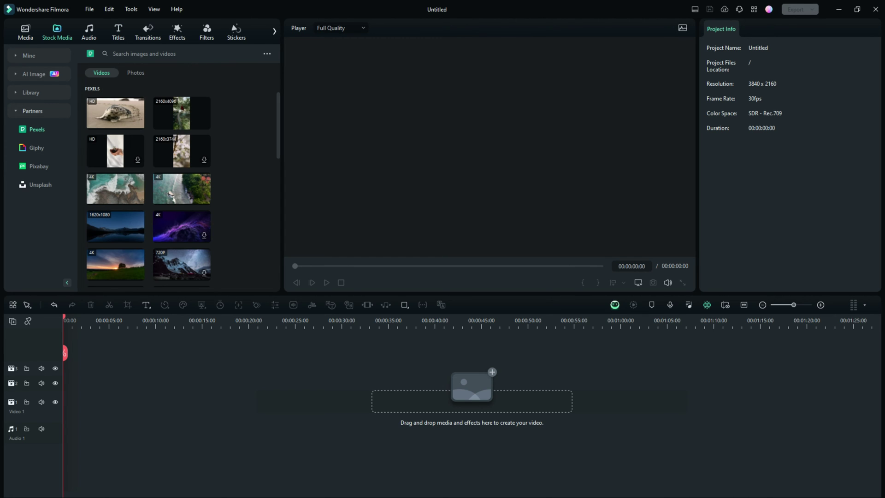
mouse_move(115, 225)
click(40, 185)
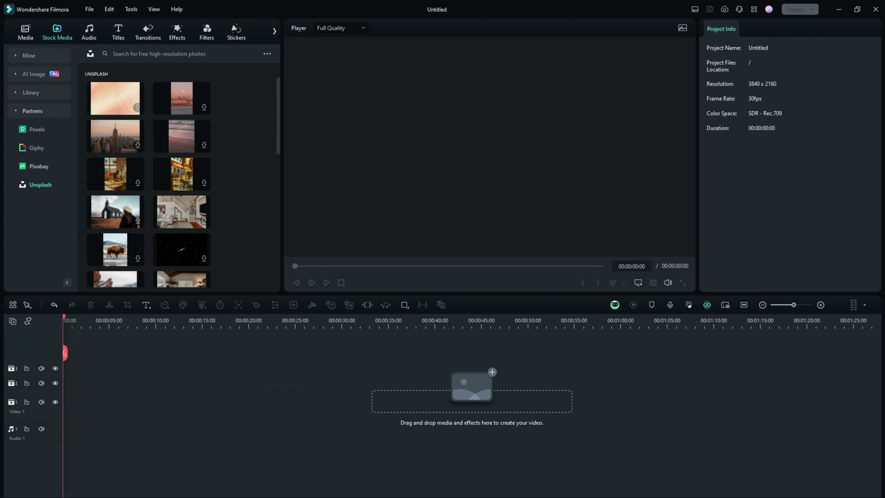
scroll(182, 174, down, 2)
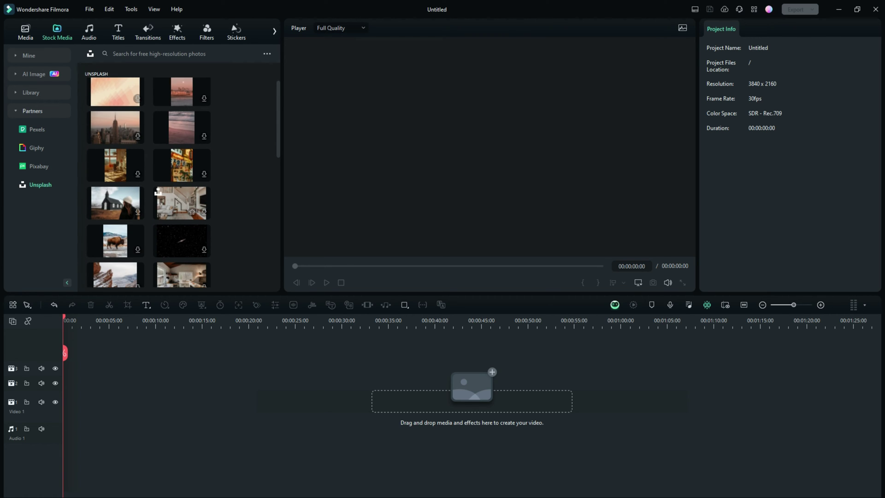
scroll(181, 186, down, 3)
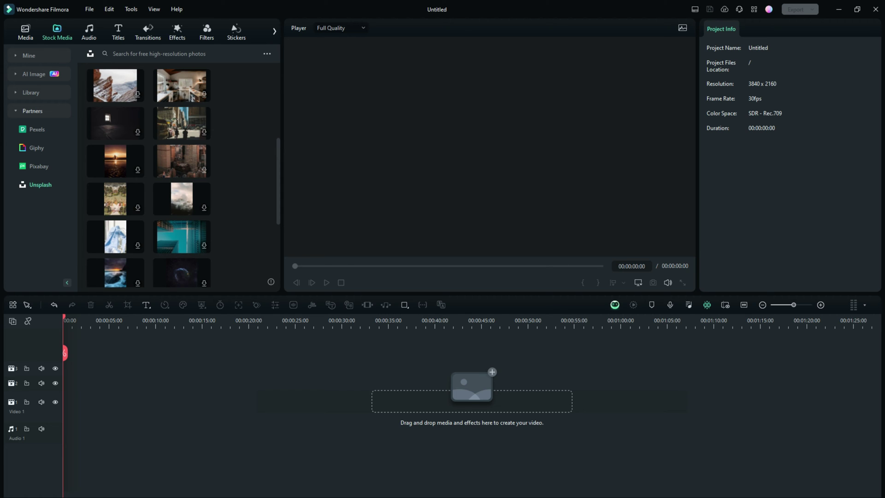
drag(181, 237, 106, 407)
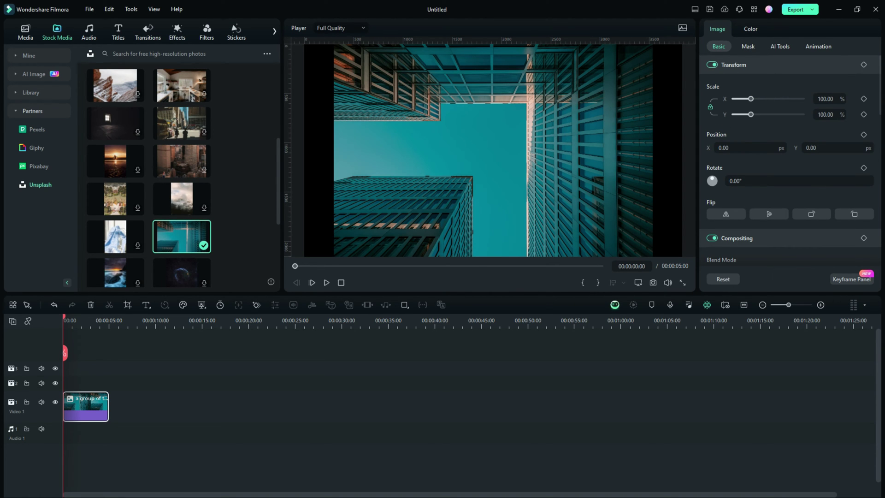
right_click(77, 407)
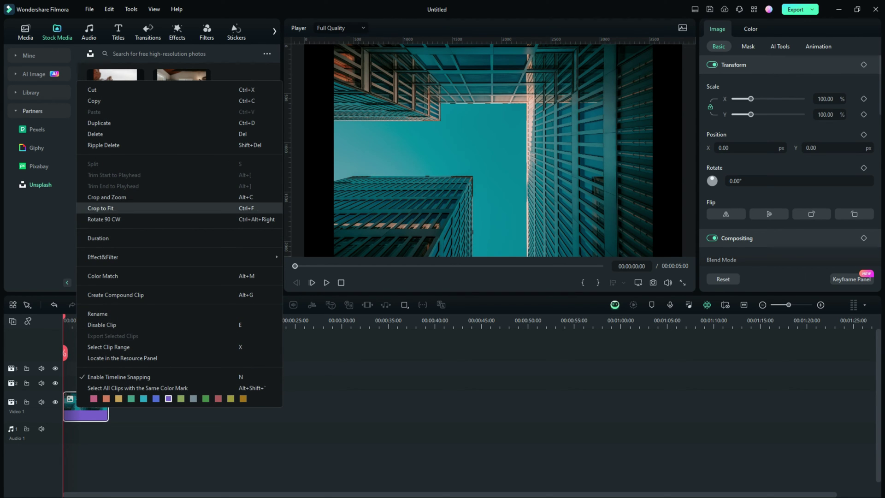
click(101, 208)
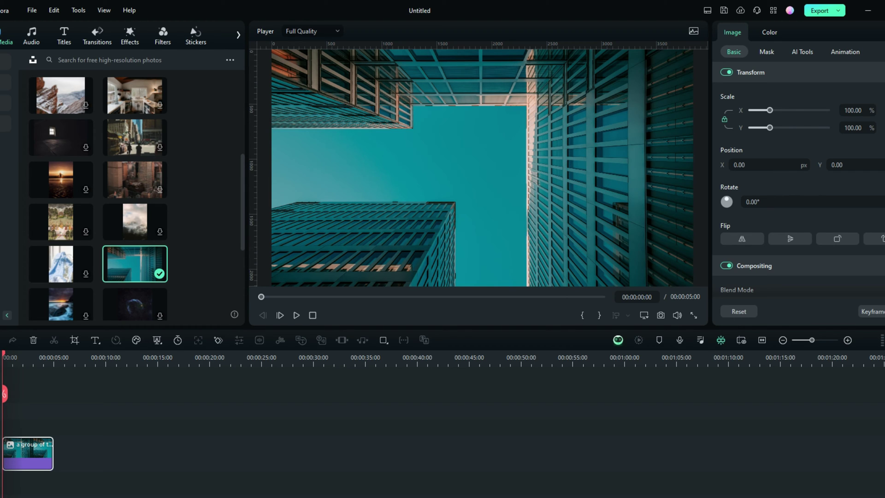
Step: Place a vertical guide along the near edge of the right-hand building and a horizontal guide along the lower edge of the upper-left building
click(312, 170)
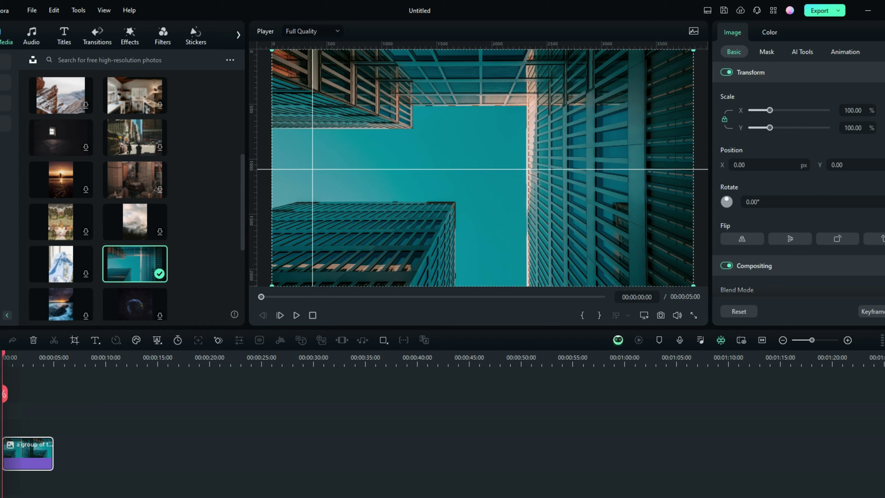
drag(364, 169, 526, 171)
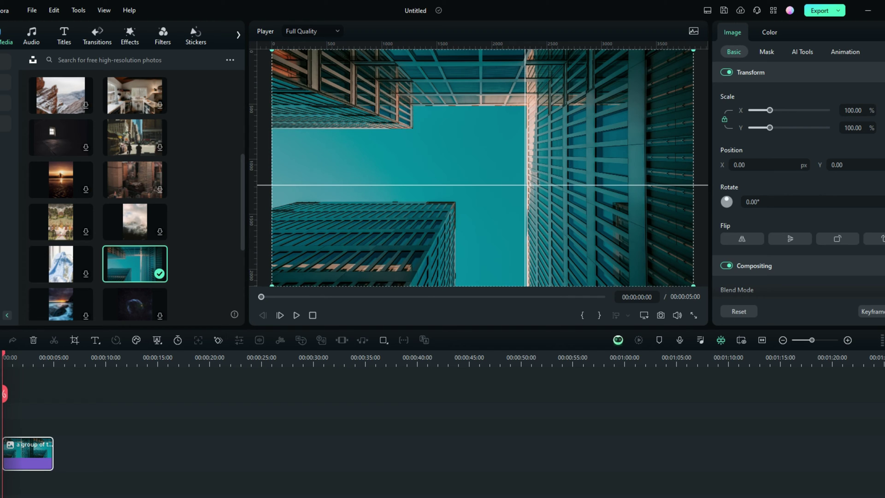
drag(510, 185, 509, 130)
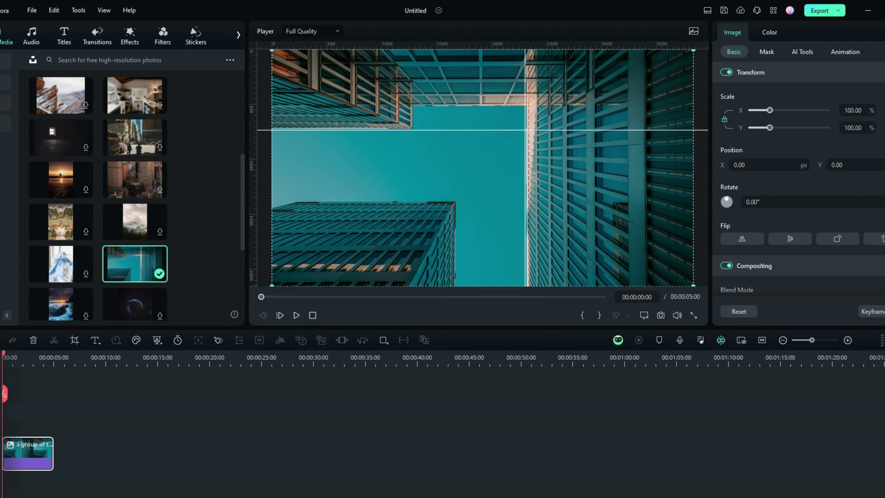
Step: Create a white vertical guide at position 49 and move it to the right edge of the upper-left building
right_click(261, 171)
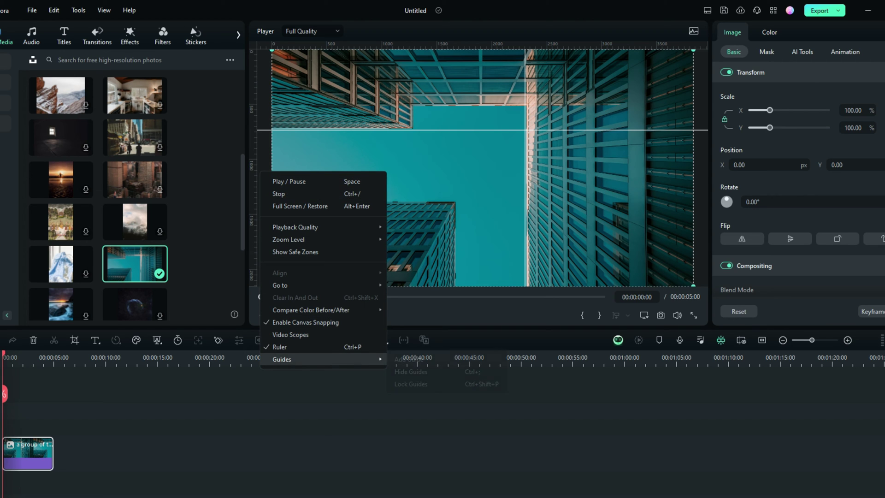
mouse_move(300, 359)
click(409, 359)
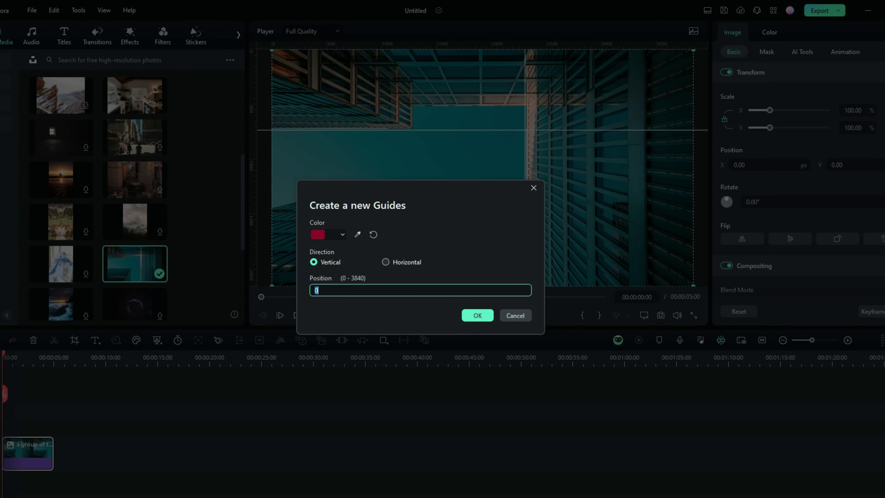
text(49)
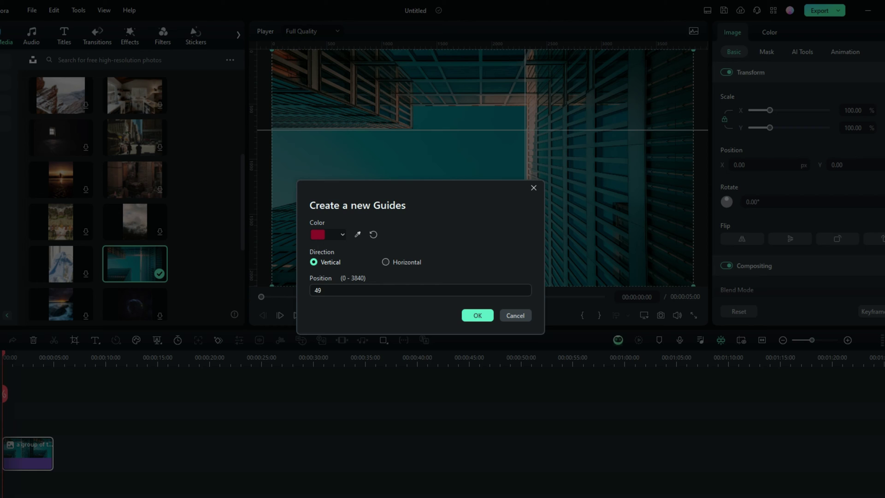
key(Tab)
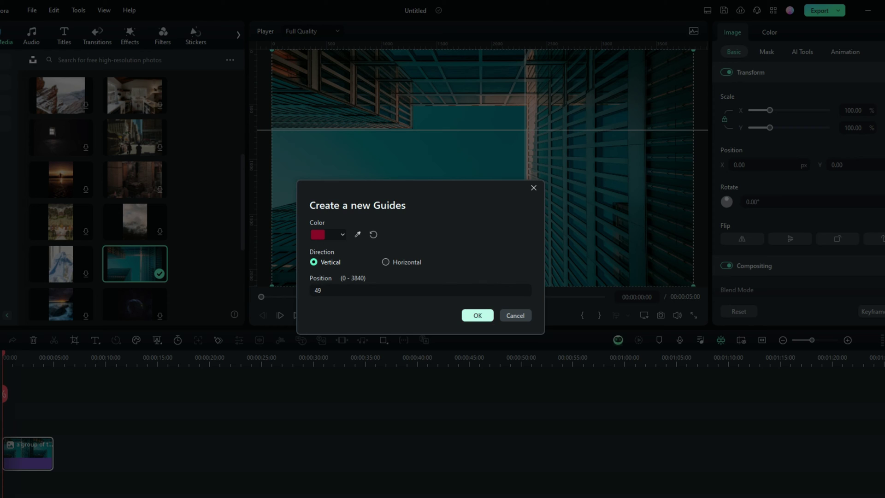
click(328, 234)
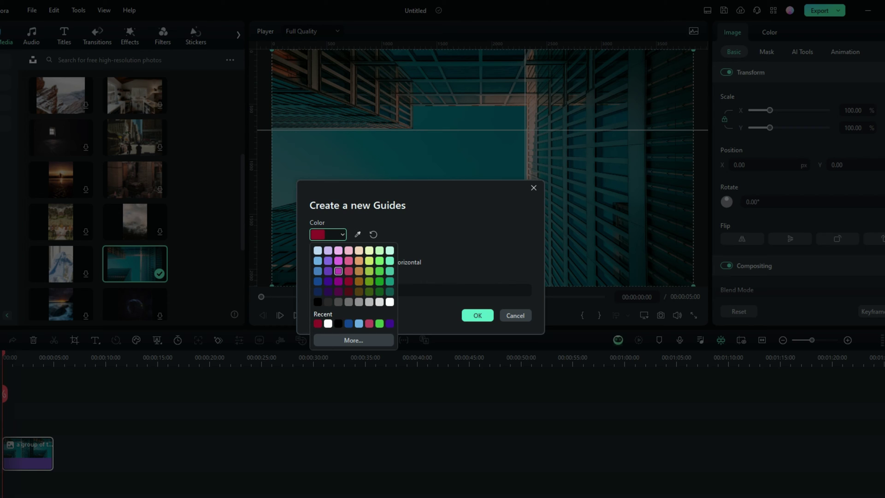
click(390, 301)
click(477, 315)
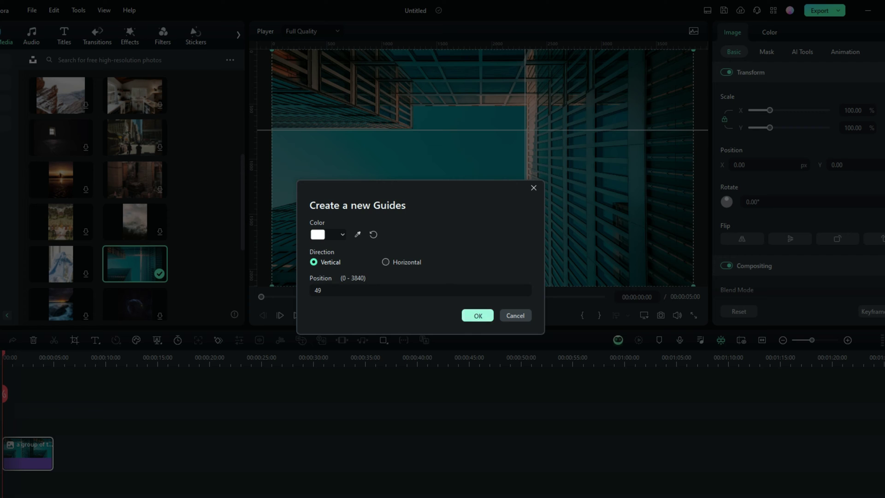
drag(277, 186, 412, 187)
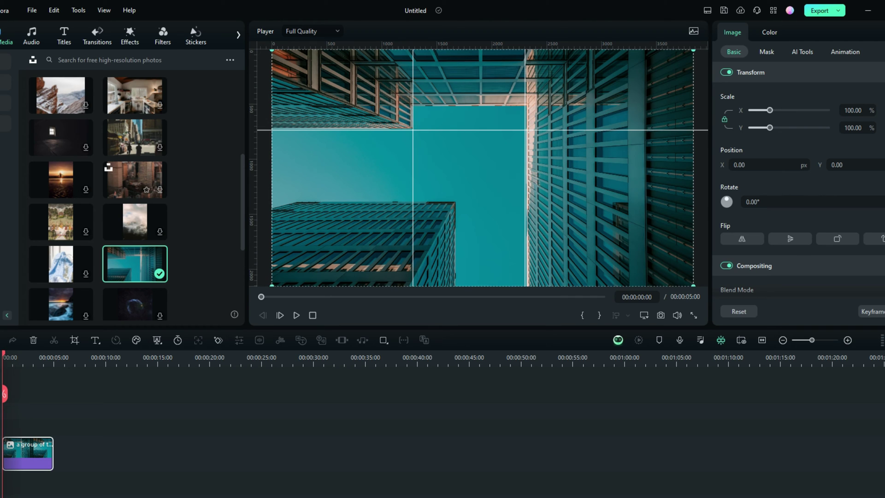
Step: Add an Art Title 04 above the photo at the start of the timeline and change its text to "Building 1"
click(64, 33)
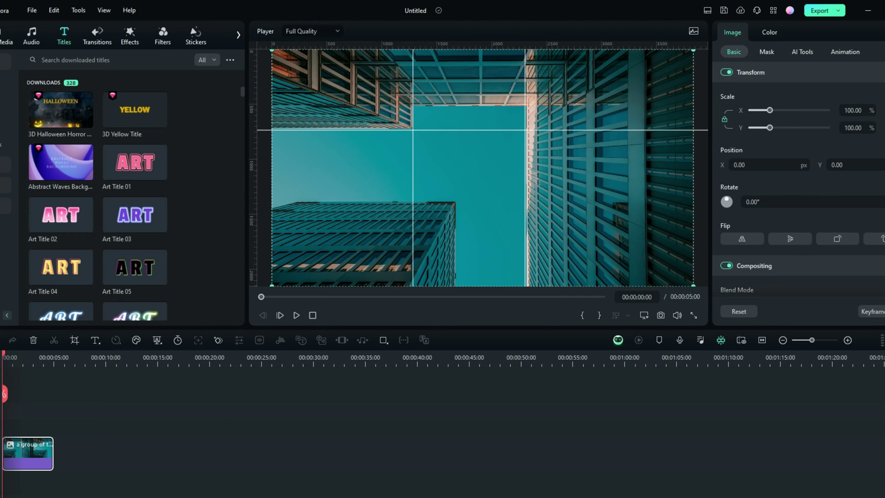
mouse_move(61, 109)
mouse_move(61, 267)
drag(61, 267, 27, 427)
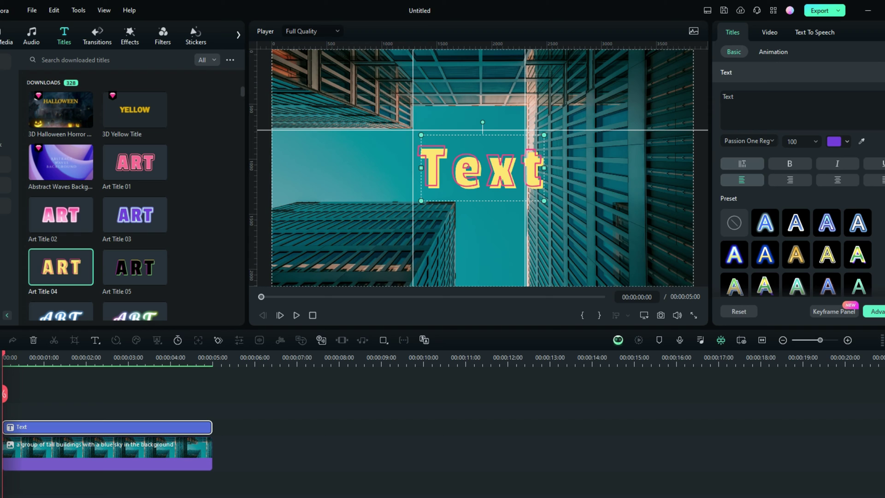
double_click(482, 167)
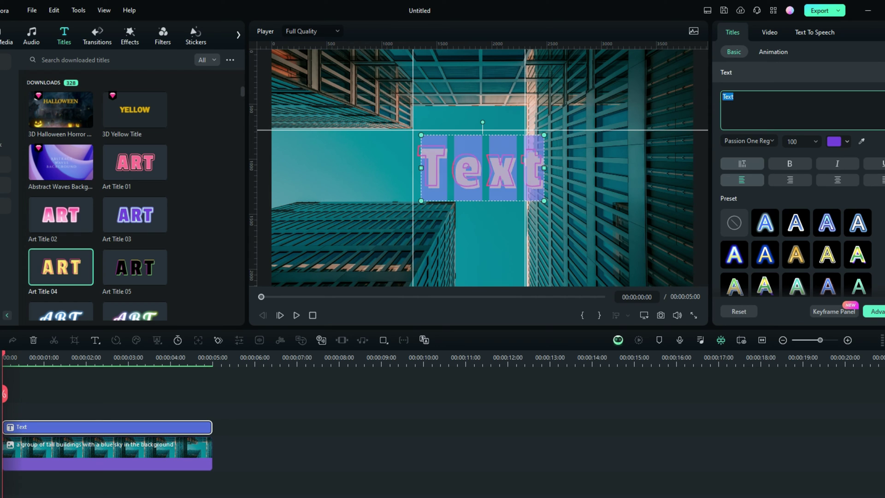
text(Build)
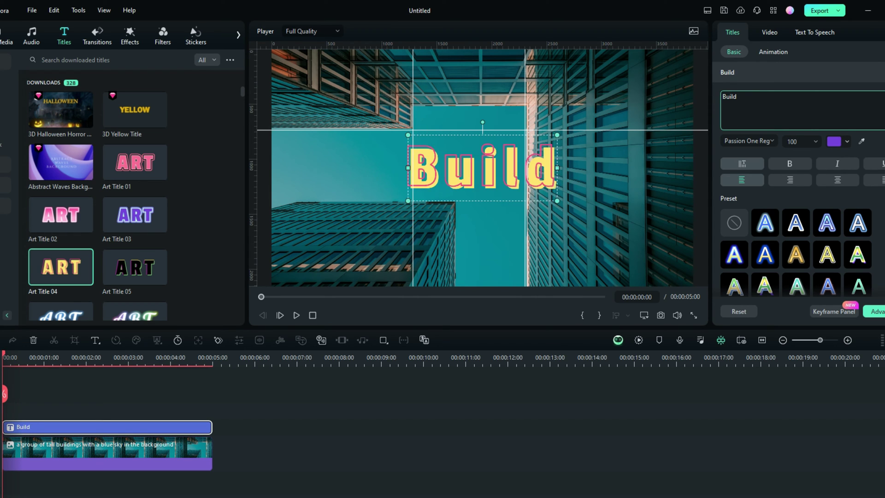
text(ing 1)
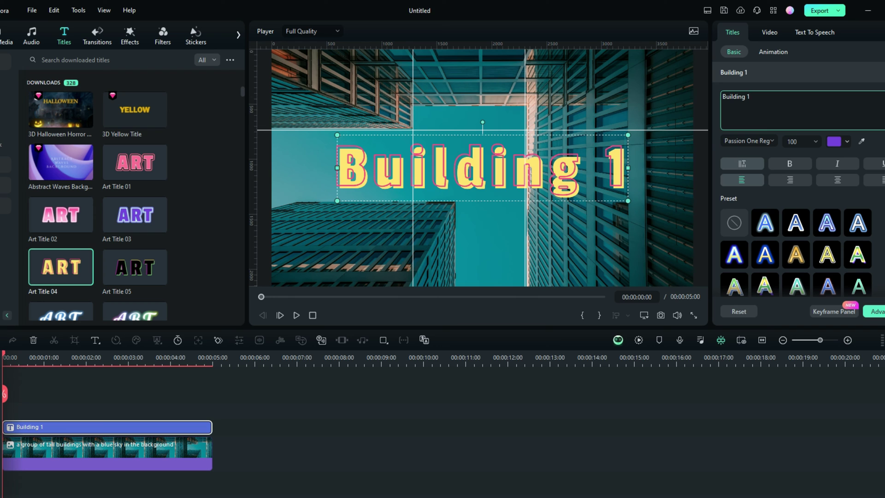
click(482, 231)
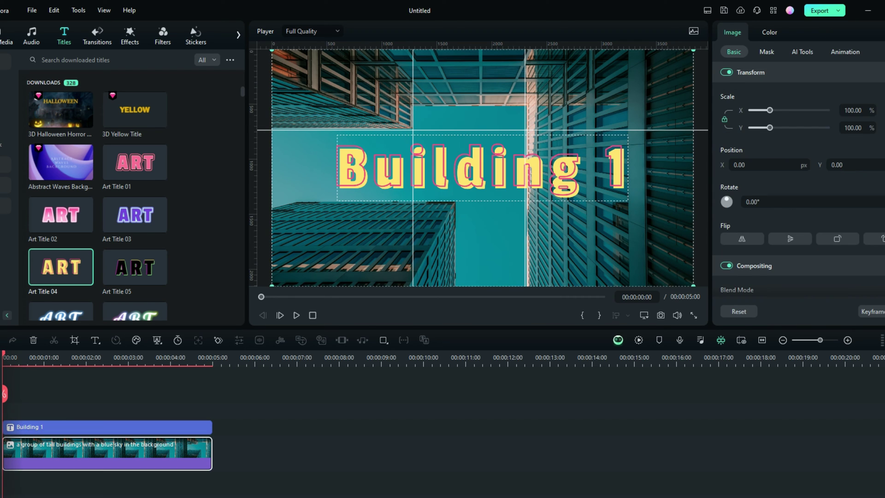
Step: Set the "Building 1" title's font size to 48 and align its upper-right corner with the intersection of the horizontal and left vertical guides
drag(482, 168, 417, 163)
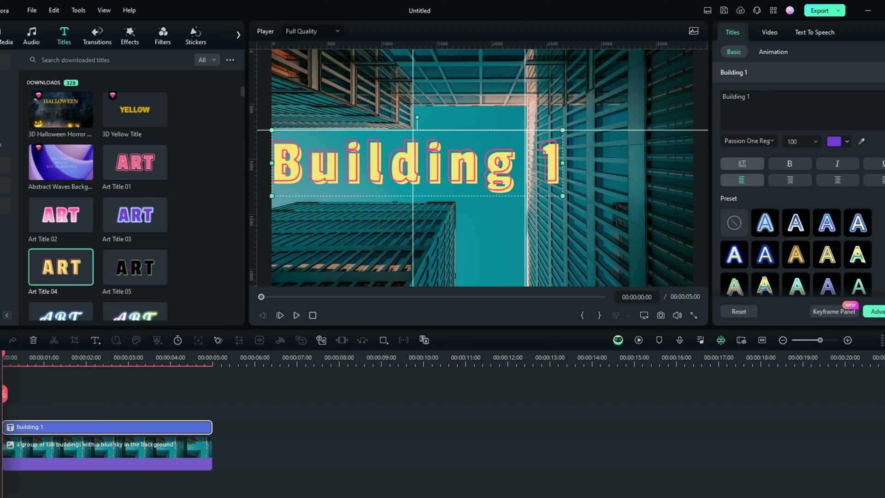
click(798, 141)
scroll(797, 141, up, 3)
text(62)
key(Return)
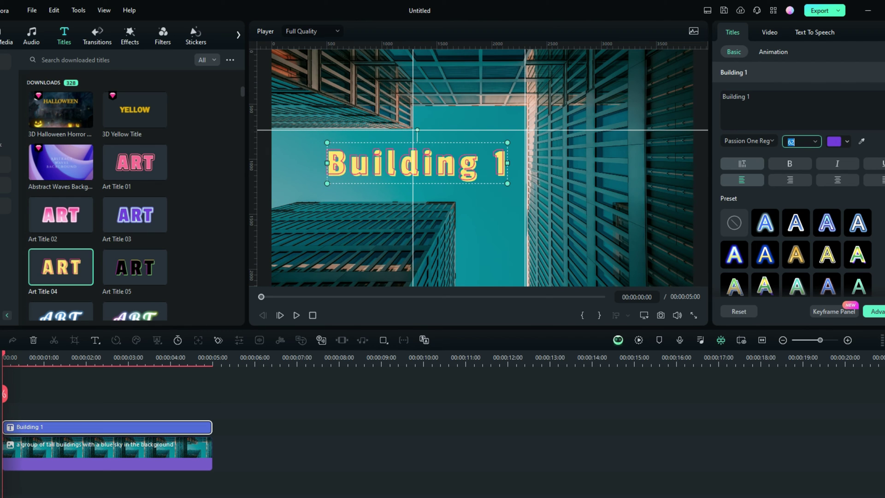
text(48)
key(Return)
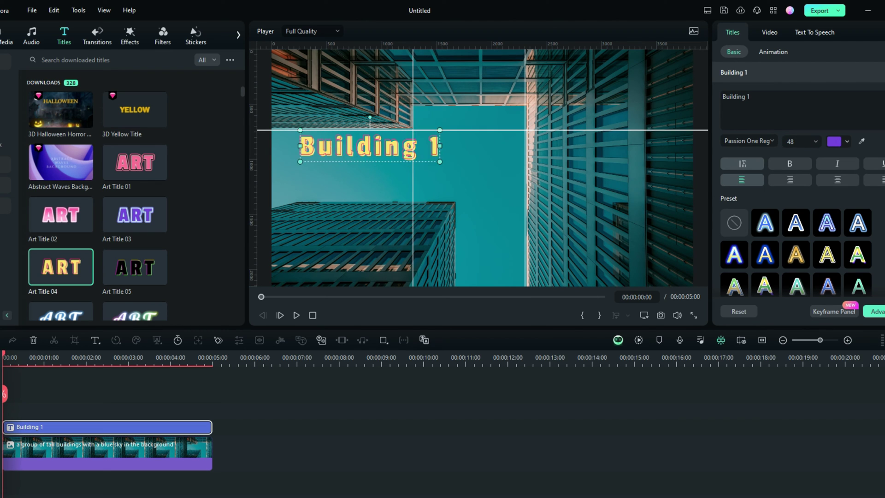
drag(369, 146, 342, 145)
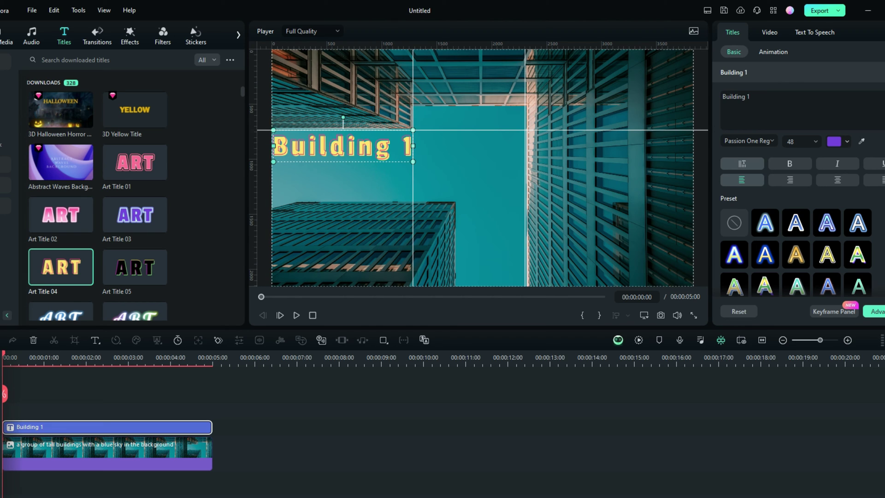
Step: Add the red curved arrow sticker Variety Of Arrows Element 18 above the title from the timeline start and show the frame at 00:00:00:04
click(195, 35)
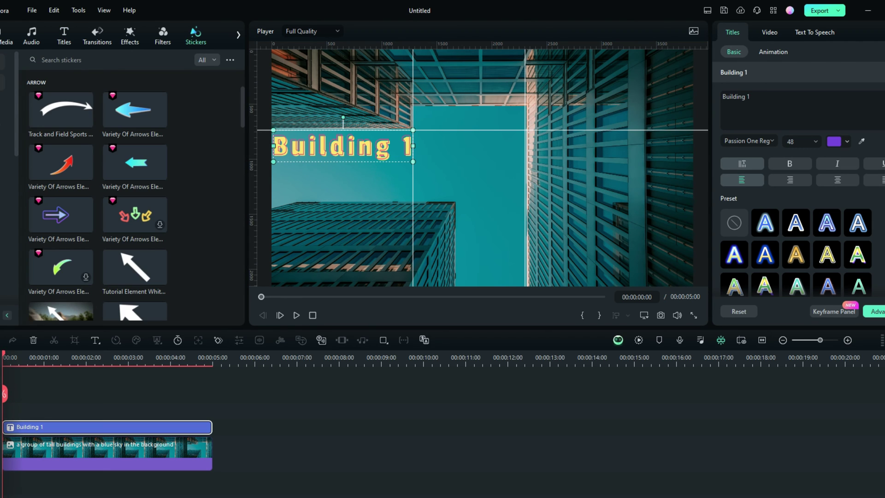
drag(60, 162, 23, 410)
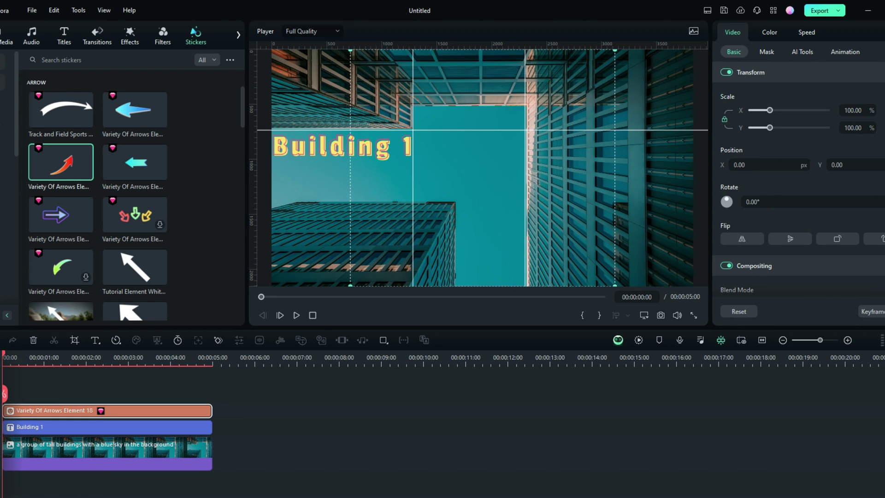
mouse_move(3, 357)
mouse_down()
mouse_move(18, 357)
mouse_move(8, 358)
mouse_up()
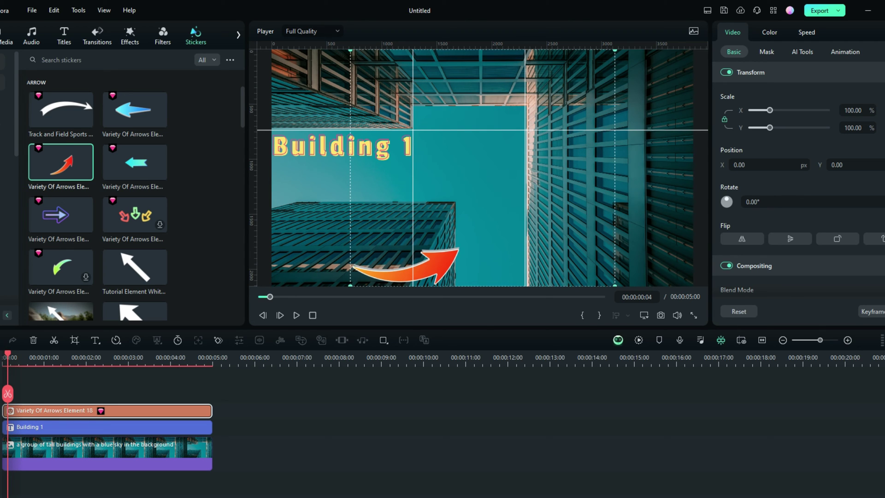
Step: Scale the red arrow sticker to 56.12 %, rotate it to -118.42° and place it beside "Building 1", pointing at the upper-left building
drag(406, 267, 352, 195)
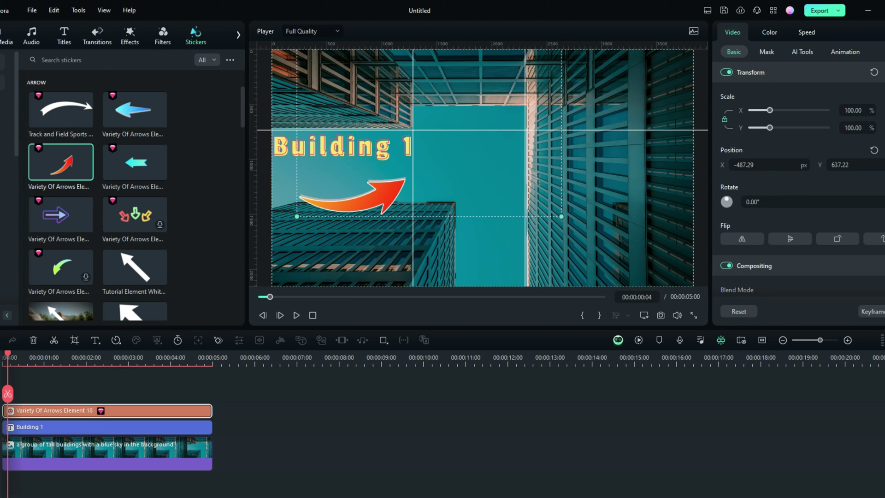
drag(297, 216, 413, 112)
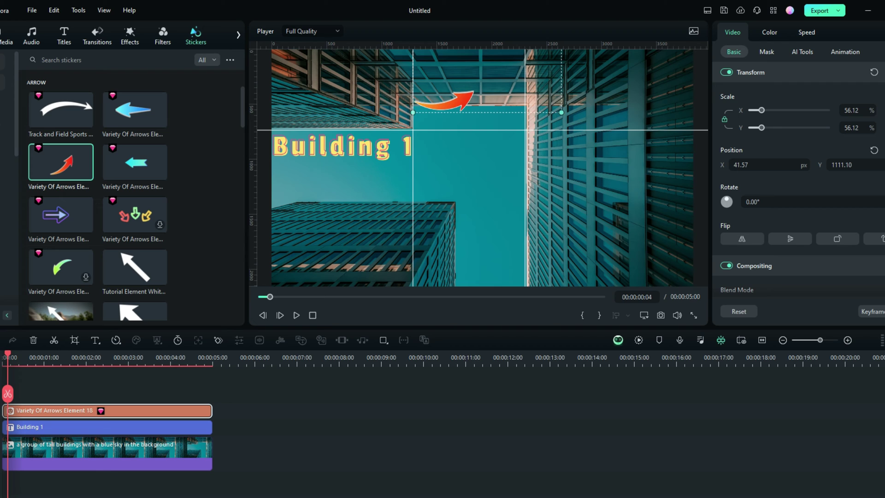
drag(475, 96, 378, 195)
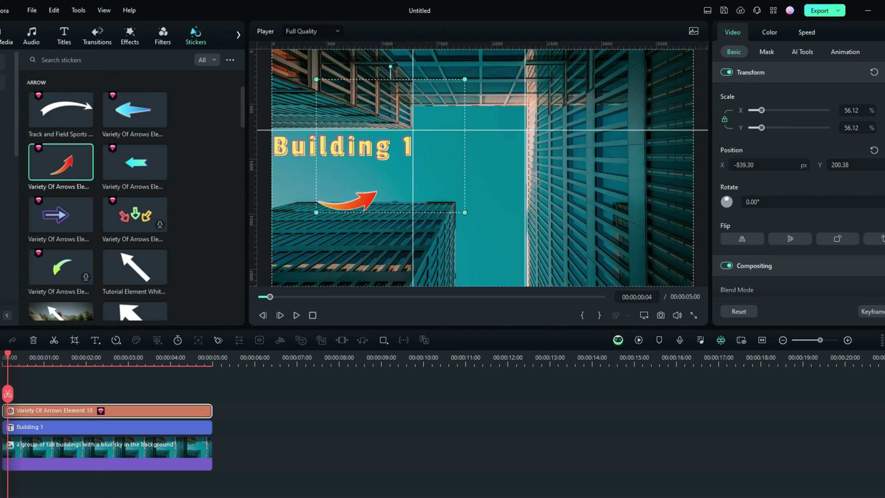
drag(391, 66, 304, 192)
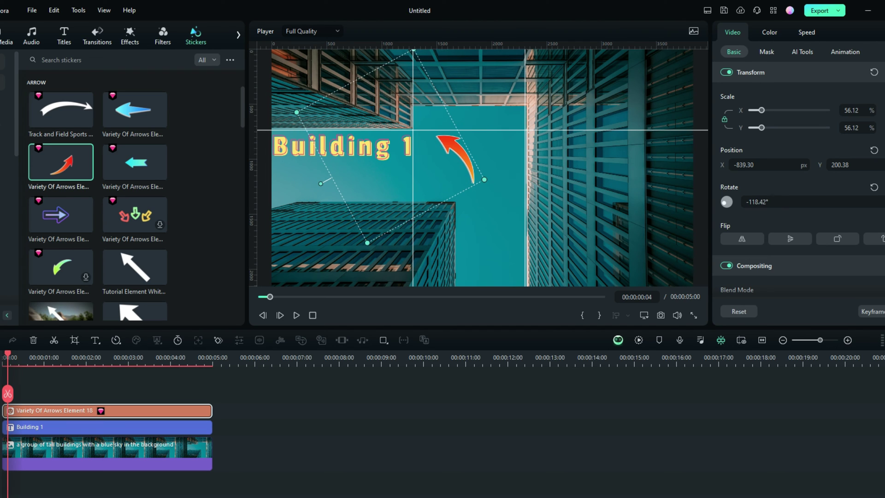
drag(456, 159, 417, 128)
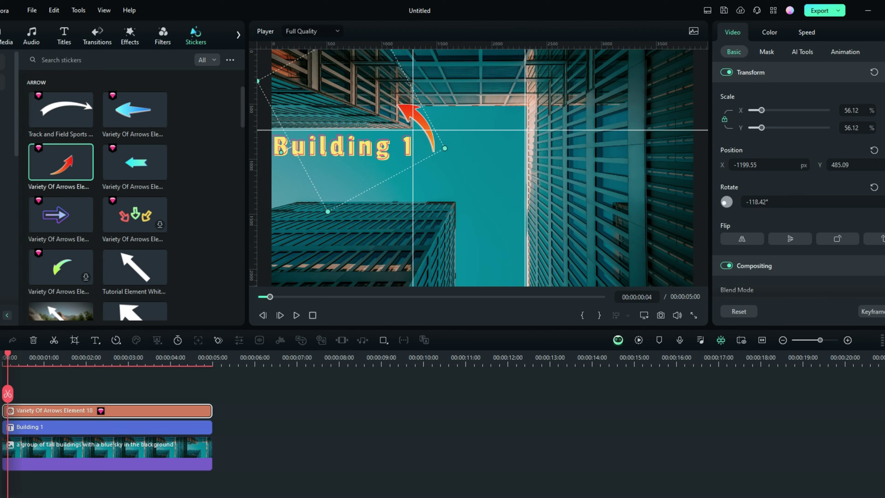
click(482, 185)
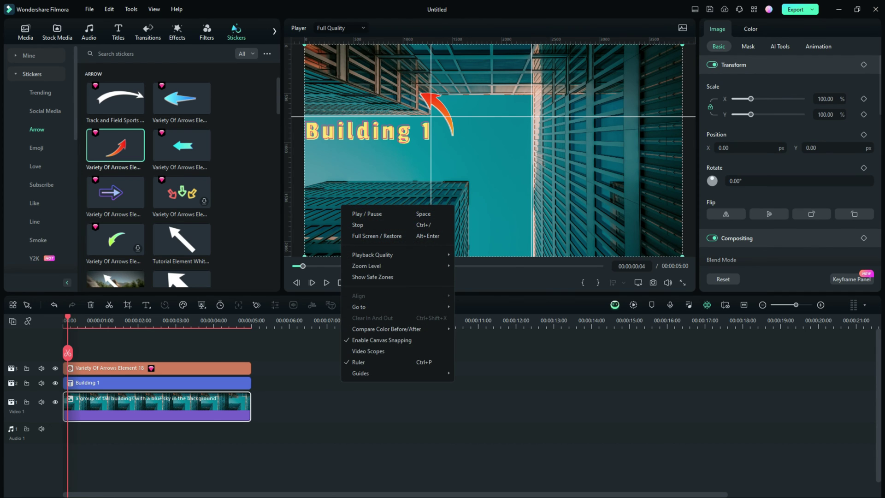
Step: Hide the guides in the preview and show them again
mouse_move(368, 373)
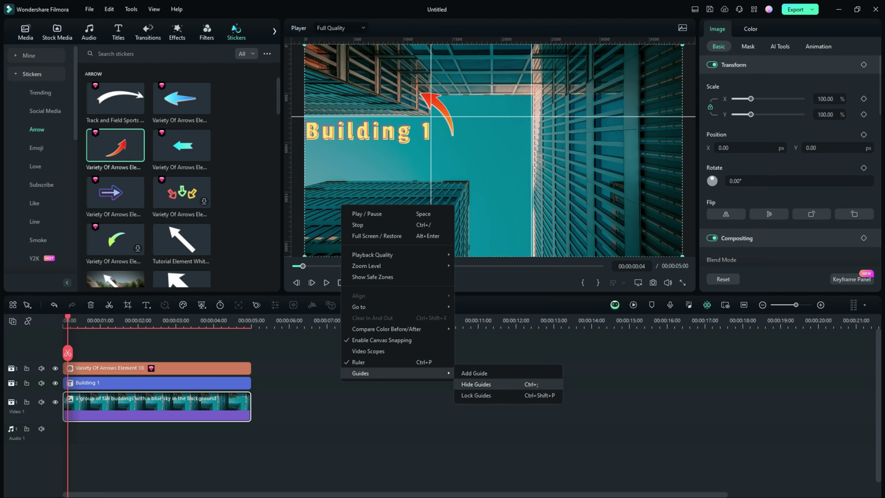
click(476, 384)
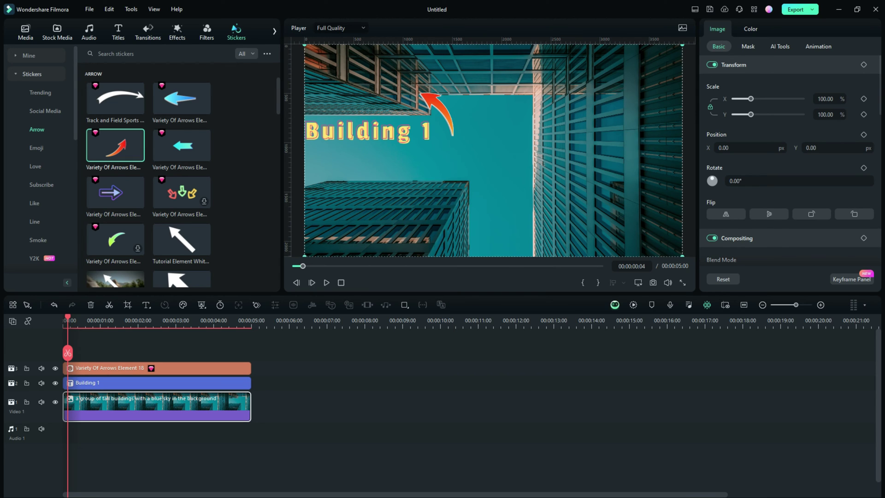
right_click(489, 183)
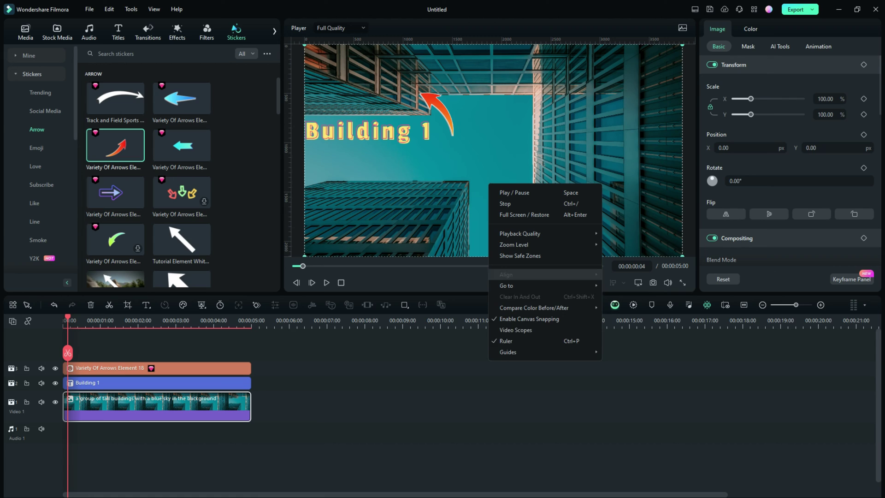
mouse_move(530, 352)
click(625, 362)
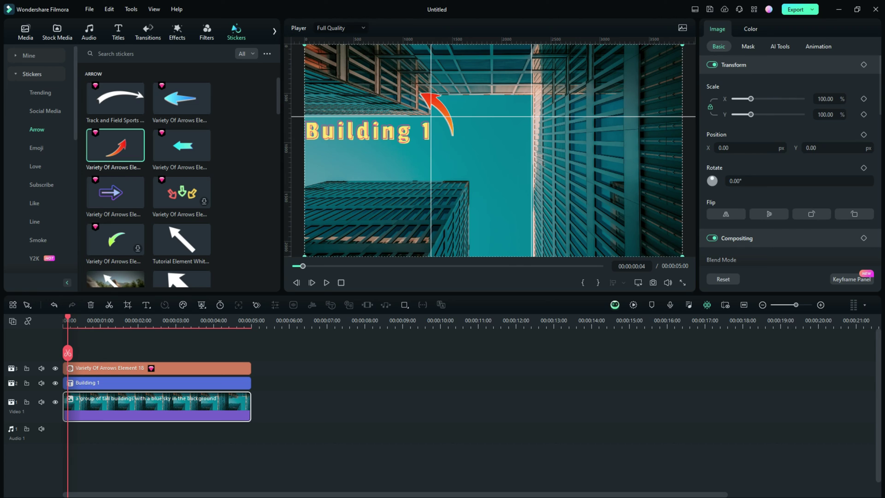
Step: Add a second Variety Of Arrows Element 18 on a new upper track, scale it to 62.69 %, rotate it to -16.73° and point it at the right-hand building
mouse_move(115, 145)
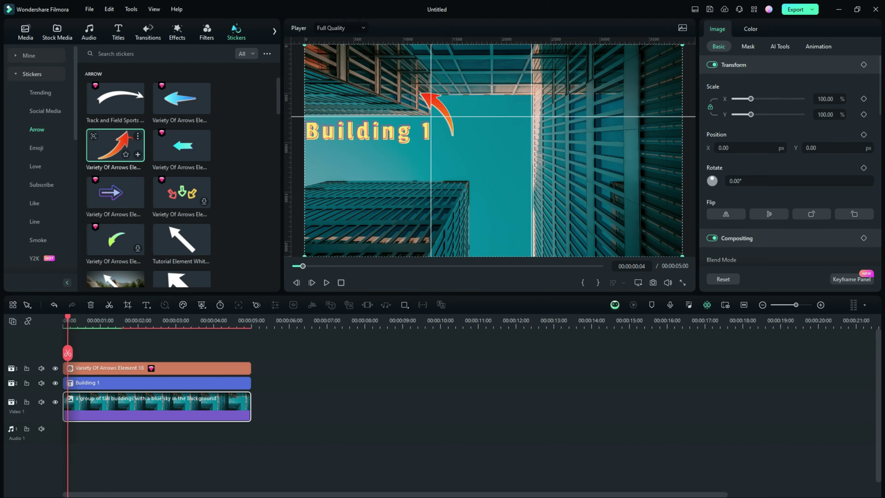
drag(115, 146, 69, 343)
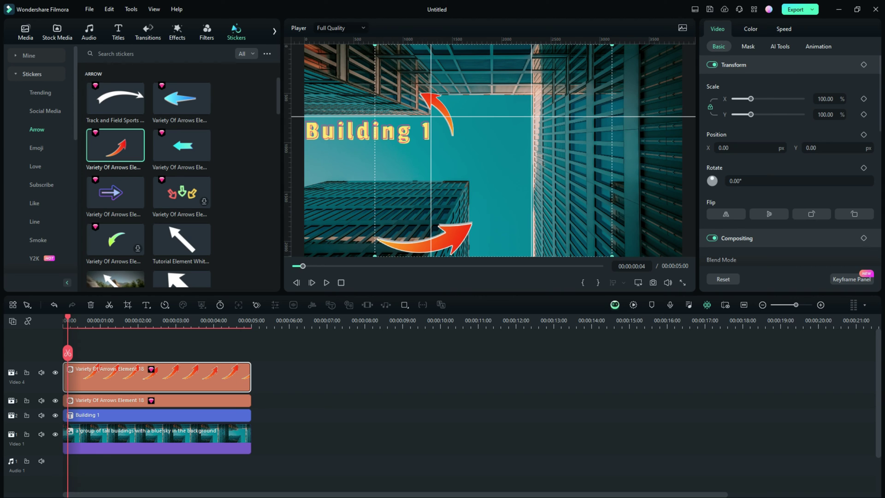
drag(424, 237, 544, 228)
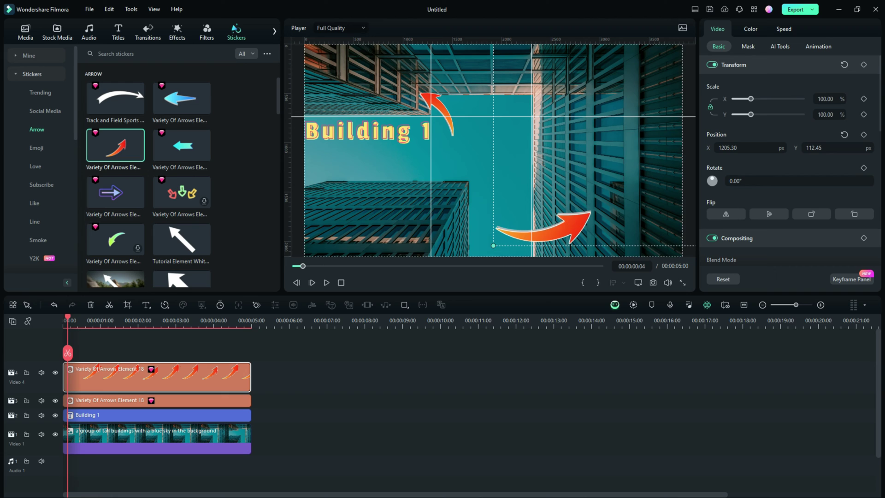
drag(493, 245, 540, 239)
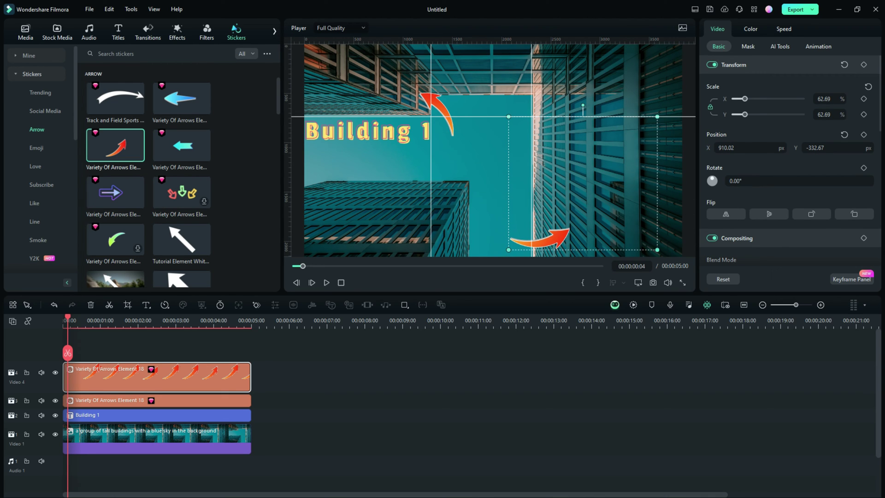
drag(583, 105, 560, 108)
drag(578, 252, 567, 229)
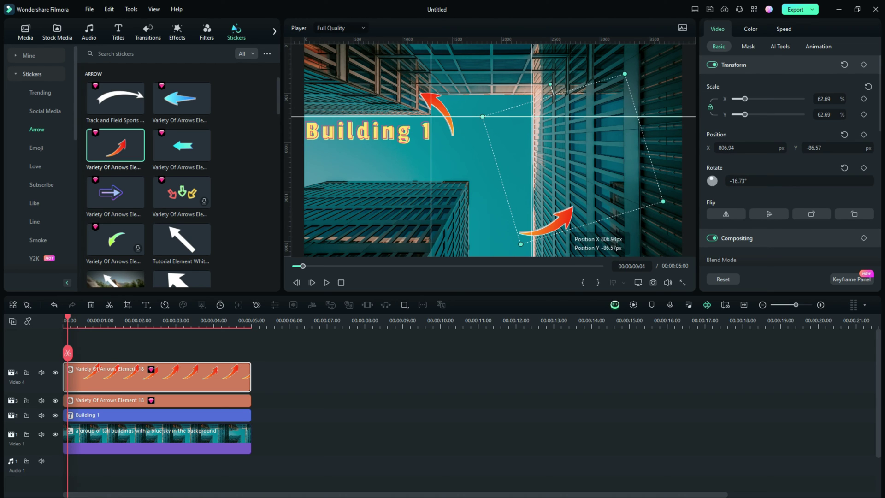
click(489, 208)
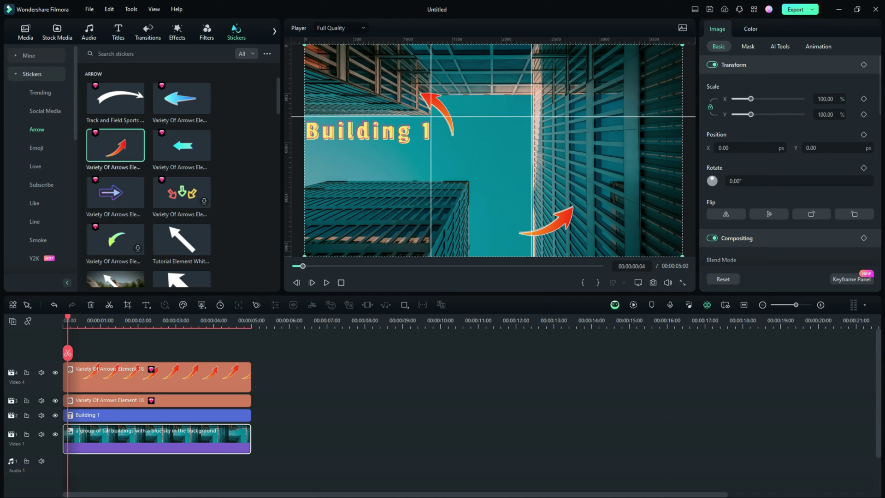
Step: Add Holiday Title 12 above the stickers from the timeline start, rotate it to read vertically downward and lower it slightly beside the right-hand building
click(118, 32)
drag(181, 255, 63, 345)
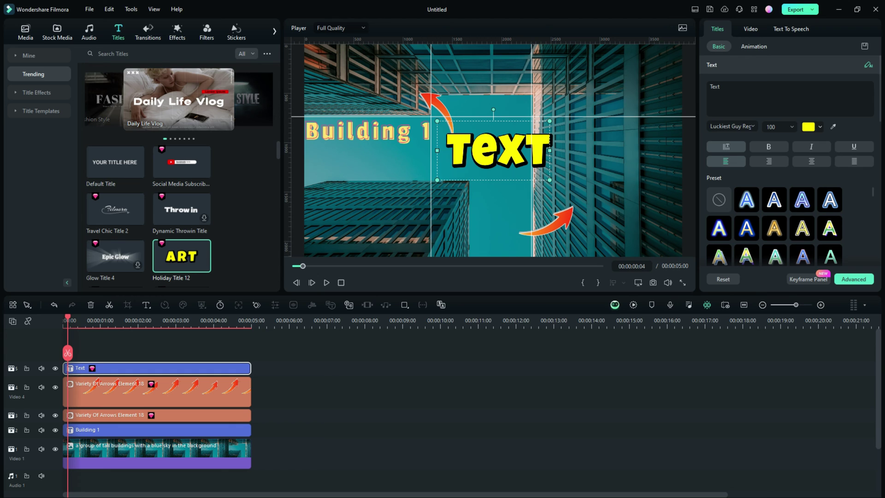
drag(493, 109, 511, 145)
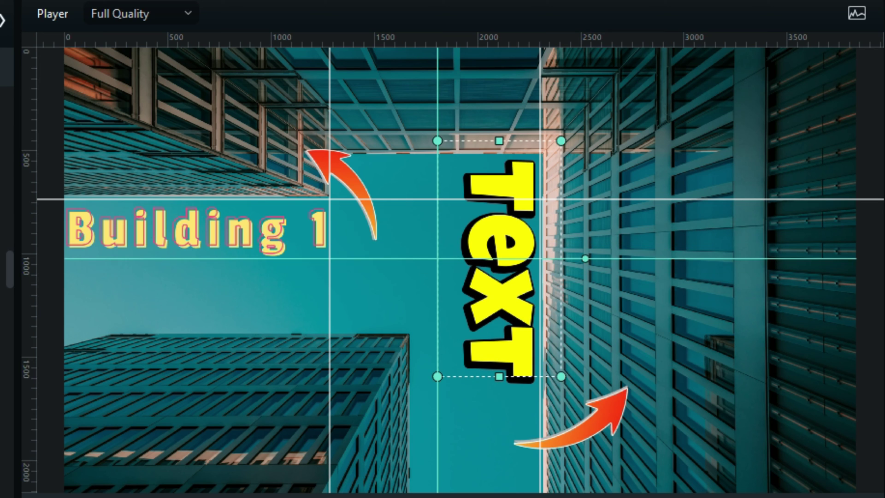
mouse_move(500, 259)
mouse_down()
mouse_move(479, 272)
mouse_move(524, 272)
mouse_move(498, 269)
mouse_up()
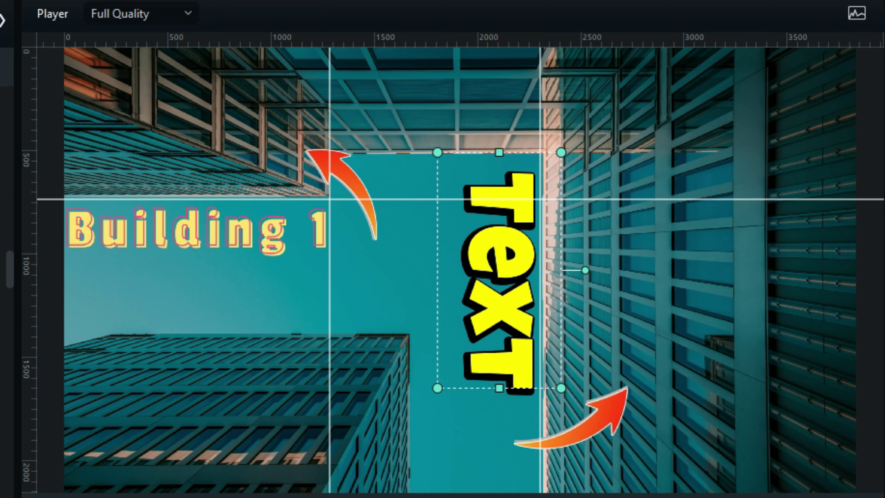
Step: Change the vertical title's text to "Building 2", set its font size to 48 and align its outer edge with the right vertical guide
double_click(498, 270)
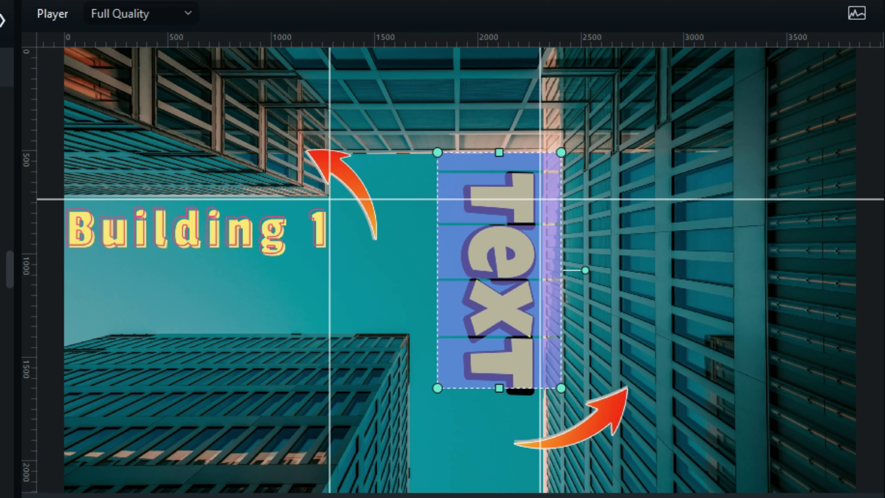
text(BUILDI)
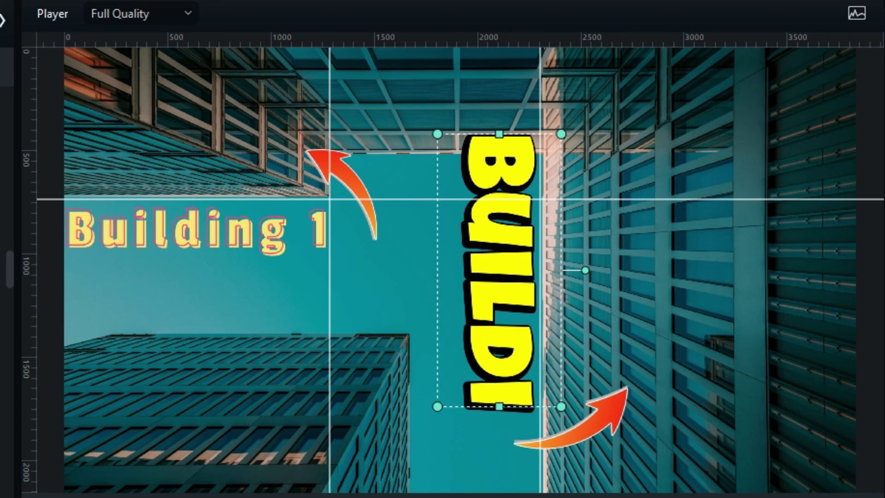
text(NG 2)
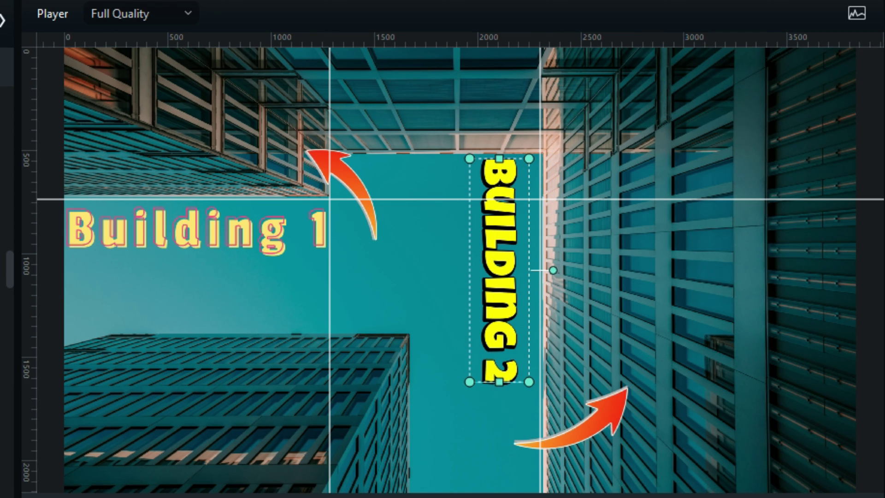
drag(499, 270, 517, 270)
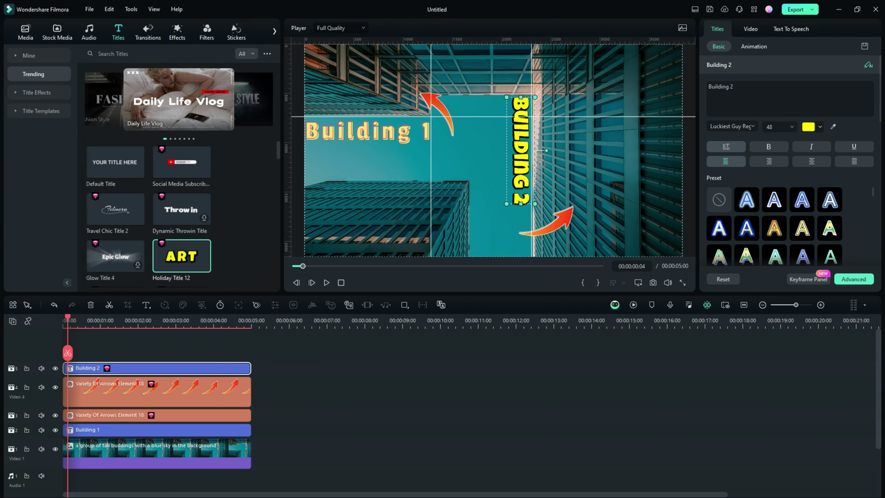
click(572, 422)
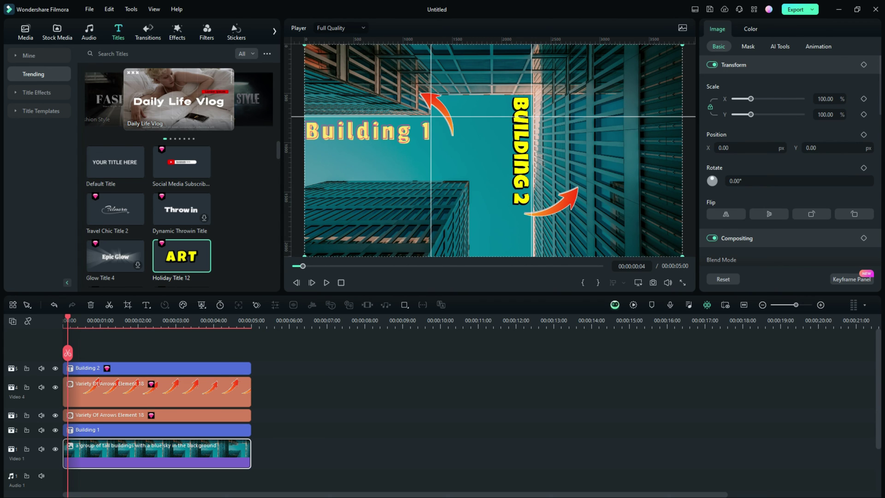
Step: Add another horizontal guide near the upper edge of the photo
right_click(489, 225)
mouse_move(512, 393)
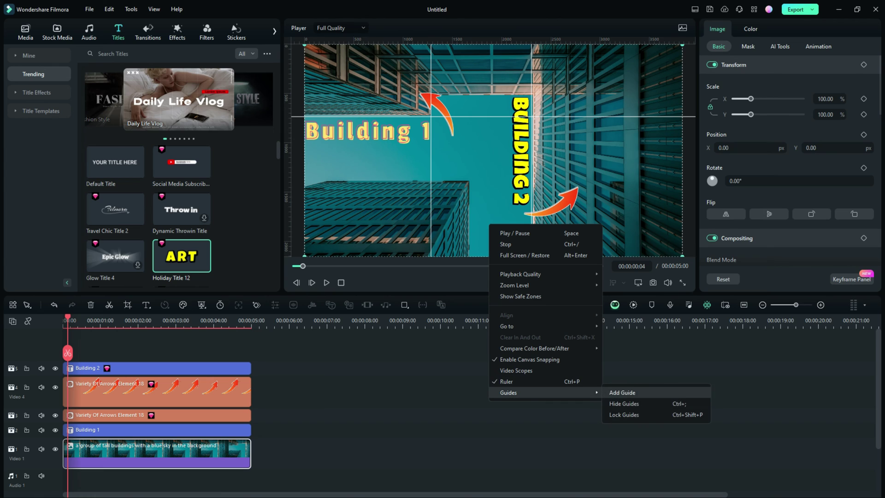
click(624, 404)
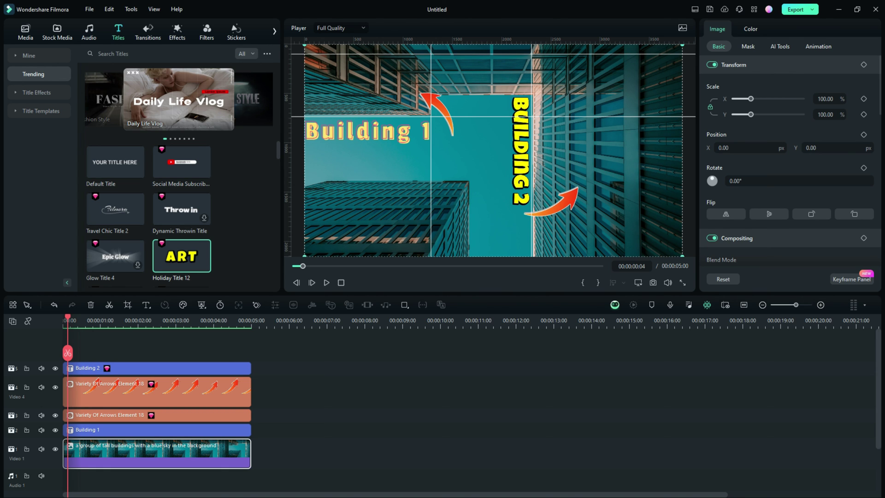
Step: Play the composition and scrub through it to 00:00:04:06 to review the labels and arrows
key(space)
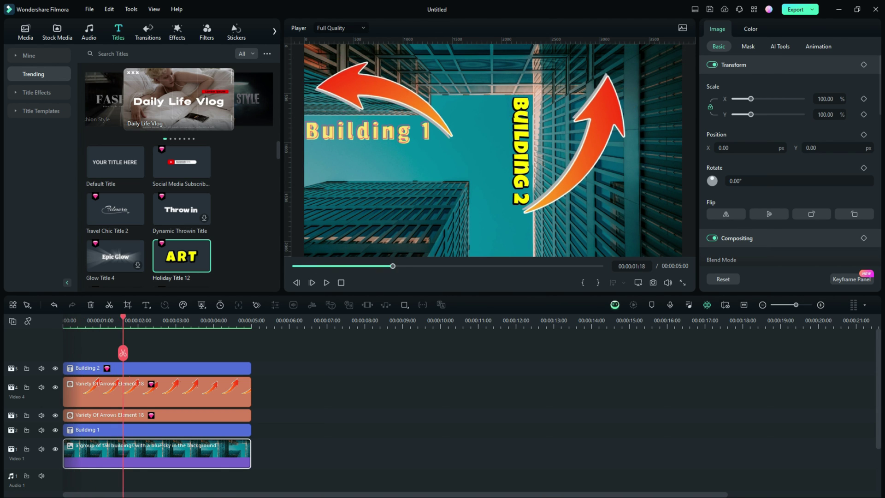
drag(123, 320, 167, 321)
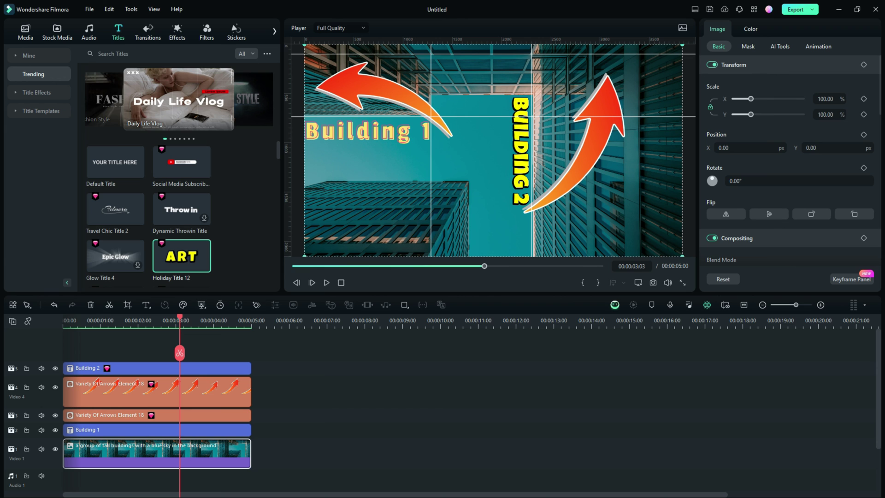
drag(179, 317, 221, 319)
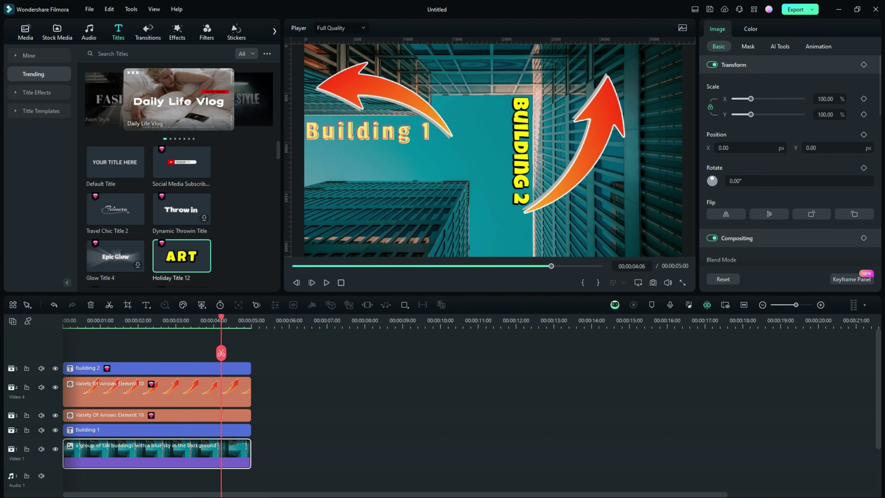